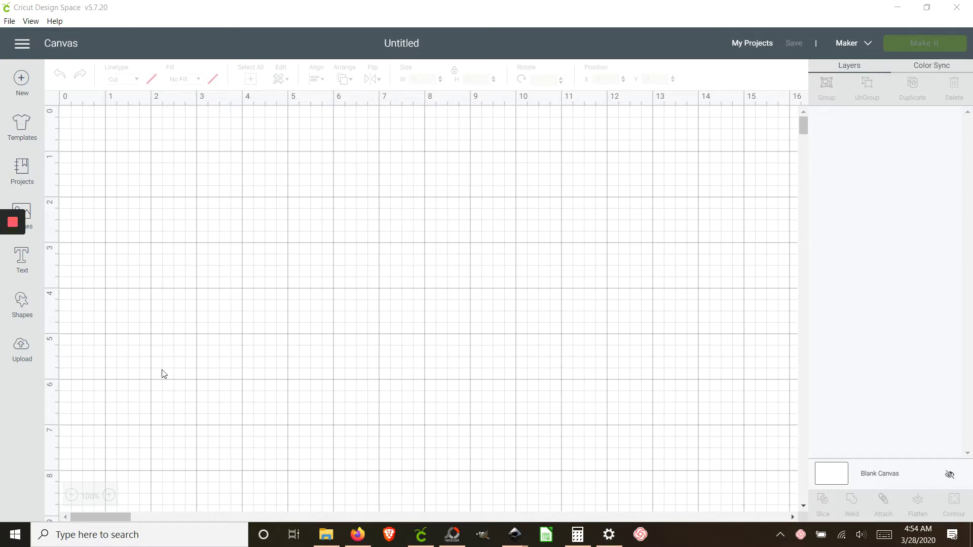
Step: Choose the kallax-12th-4x4-v2 SVG from the Furniture folder as a new image upload
click(35, 362)
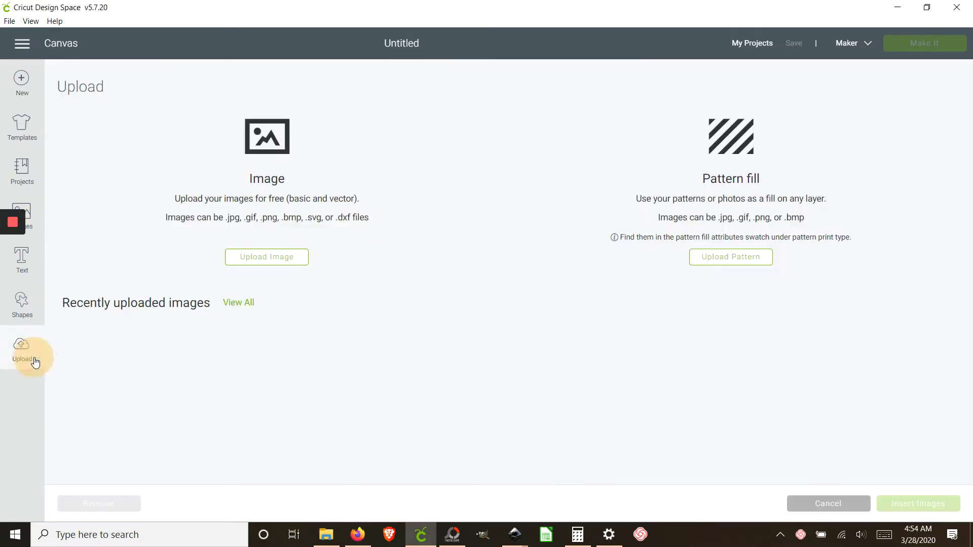
click(302, 262)
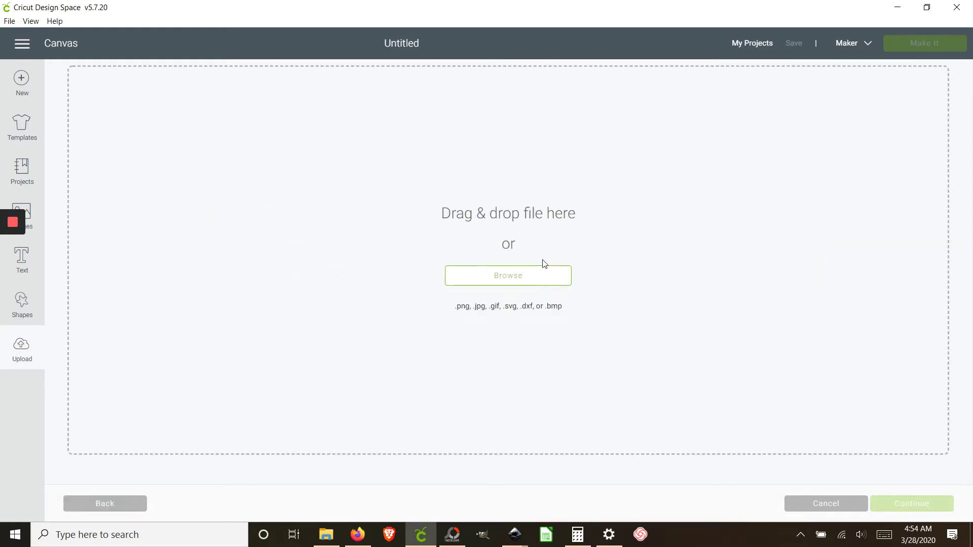
click(550, 282)
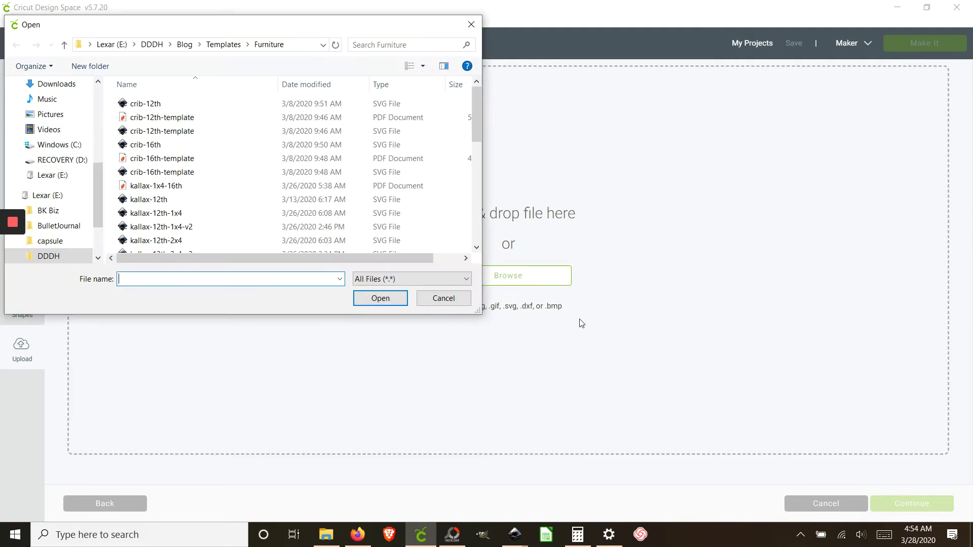
scroll(210, 226, down, 1)
scroll(210, 227, down, 1)
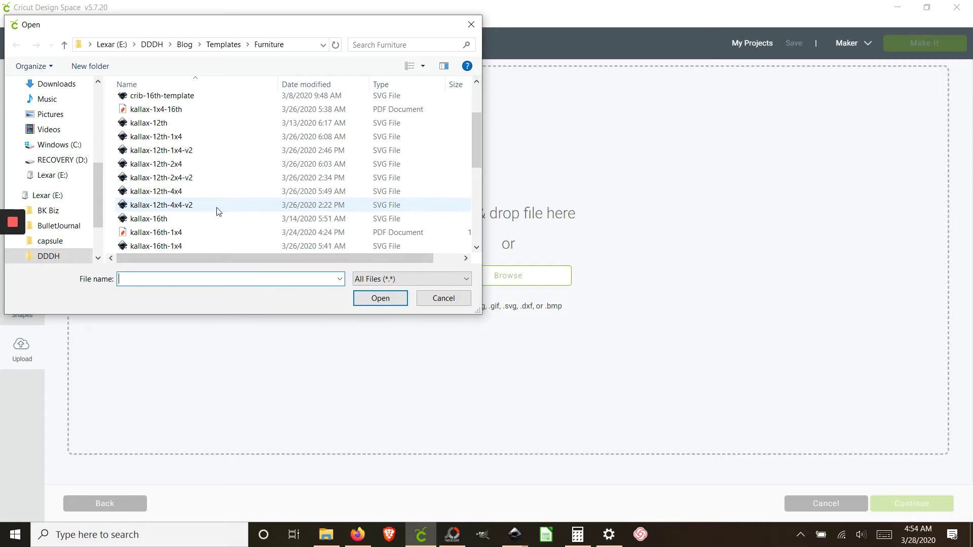
click(176, 207)
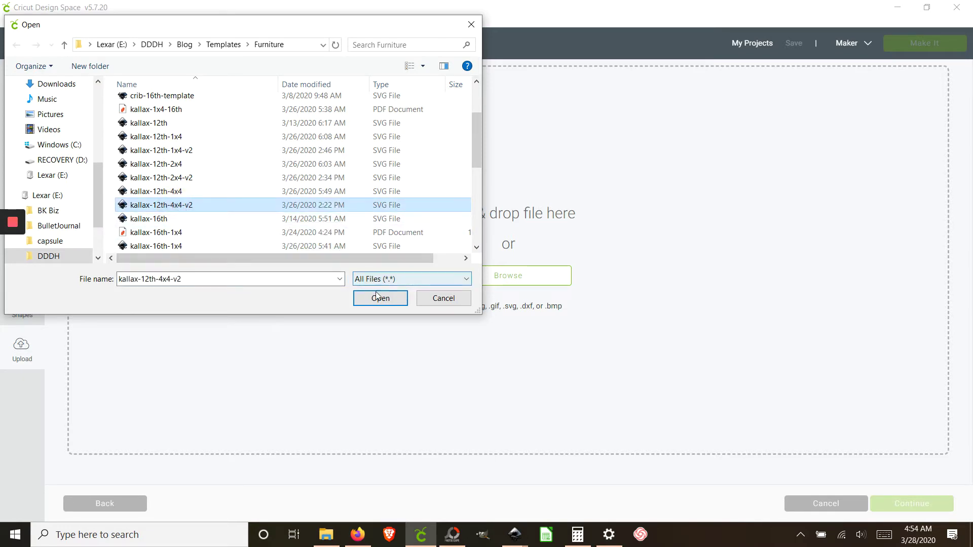
click(383, 302)
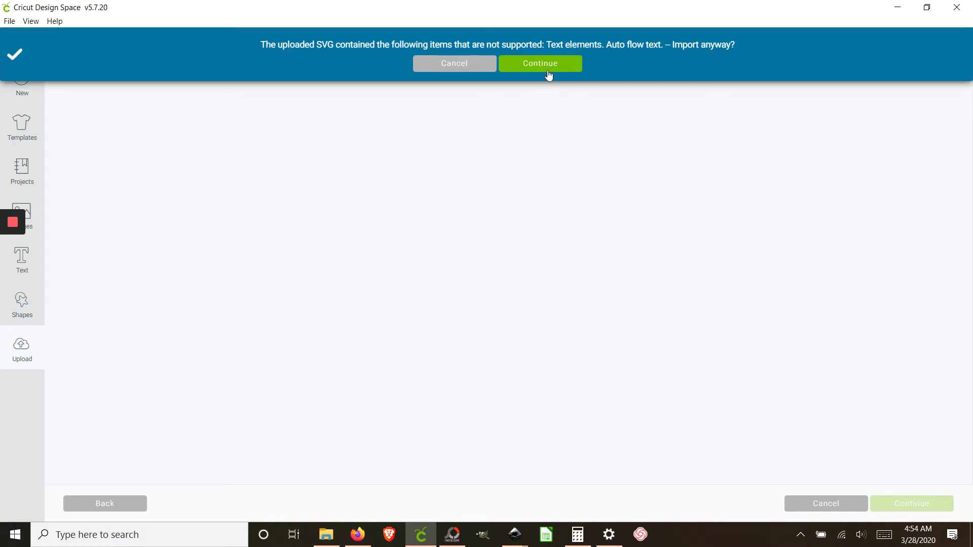
Step: Import the SVG despite the unsupported text, save it, and select it from recent uploads
click(548, 63)
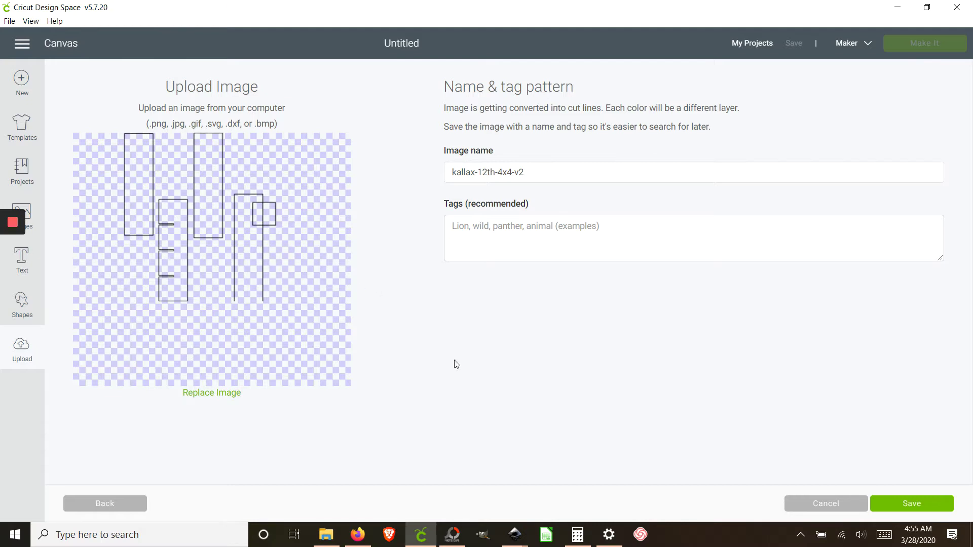
click(905, 503)
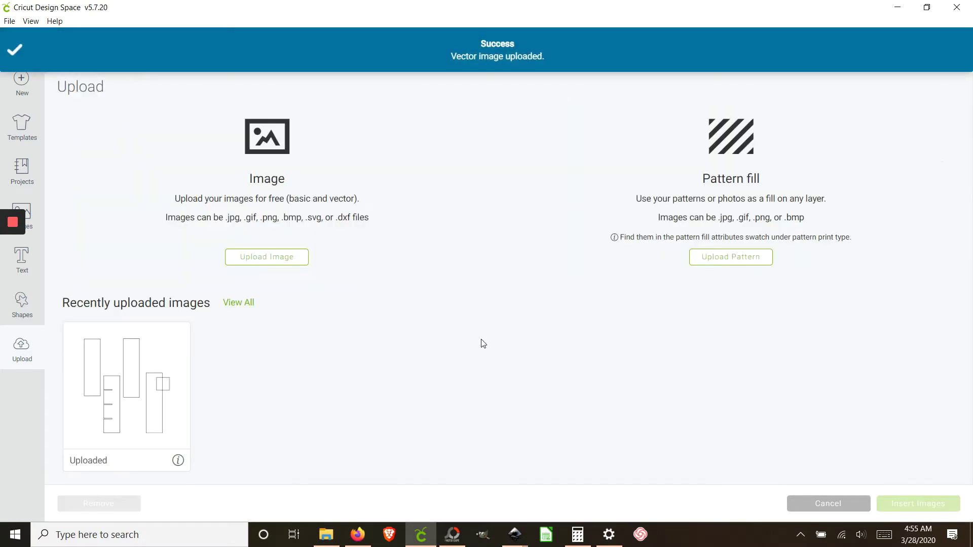
click(132, 349)
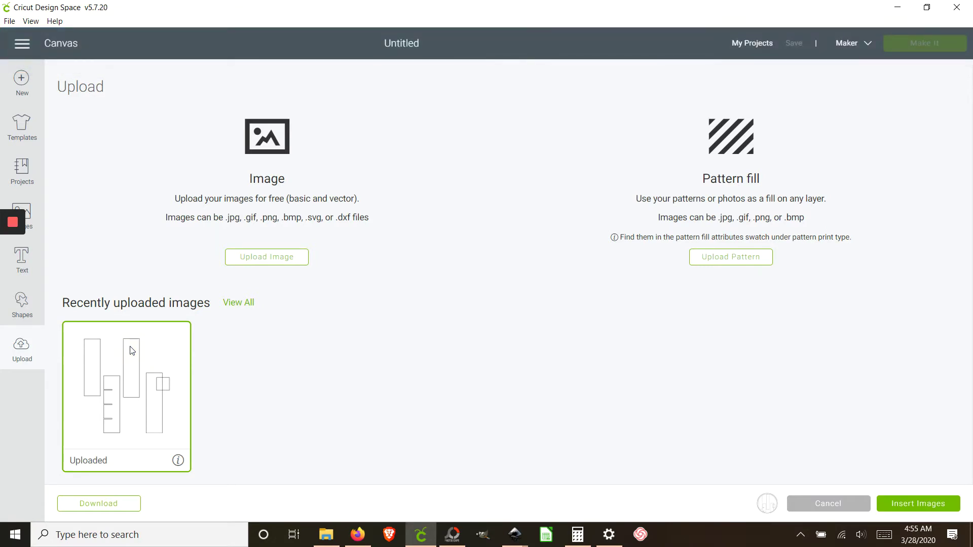
Step: Insert the kallax image onto the canvas and dismiss its too-large-for-Maker warning
click(920, 502)
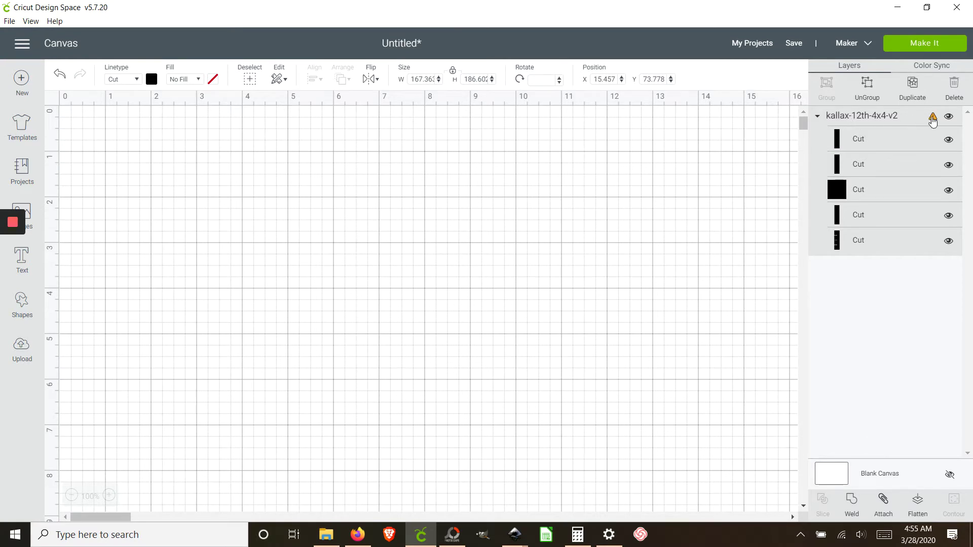
mouse_move(934, 118)
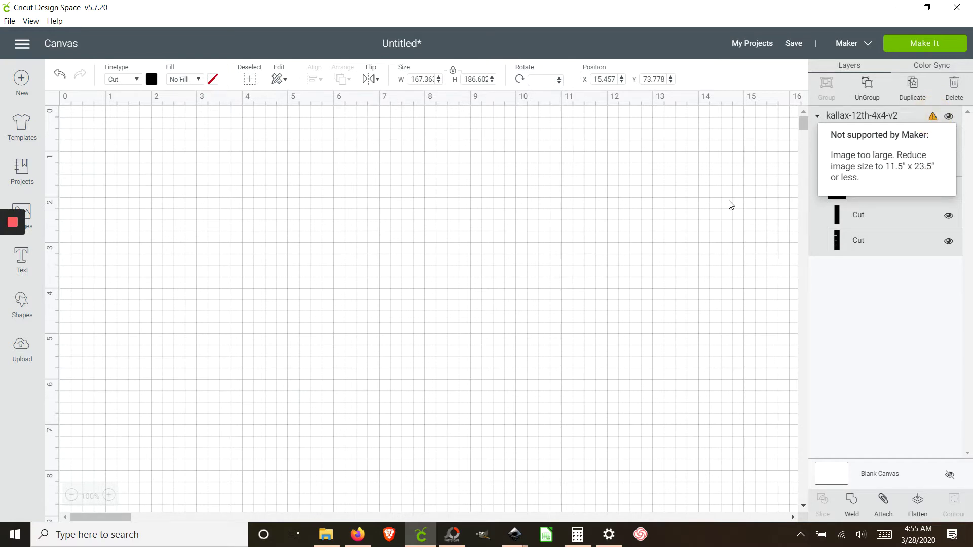
click(865, 122)
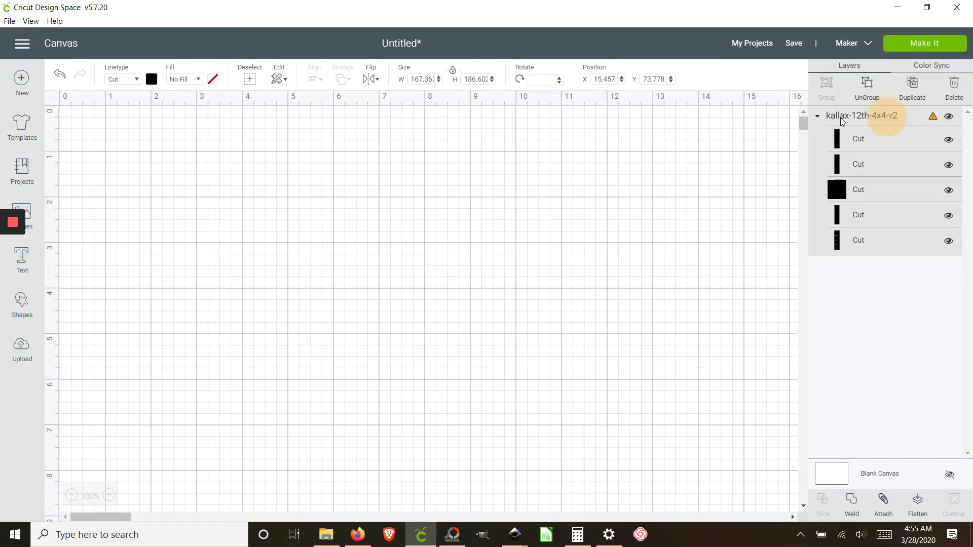
Step: Set the design width to 8 inches and position it at X 0, Y 0
click(431, 80)
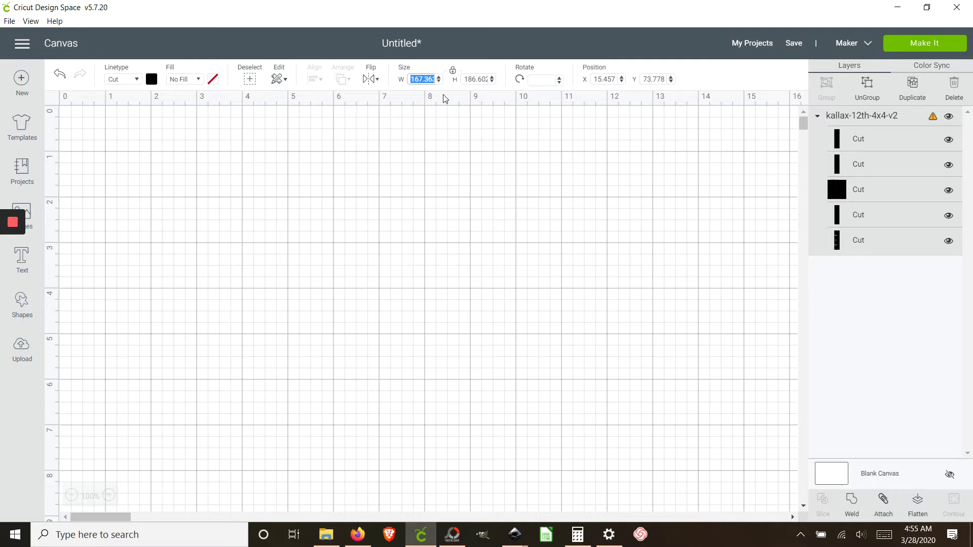
text(8)
key(Tab)
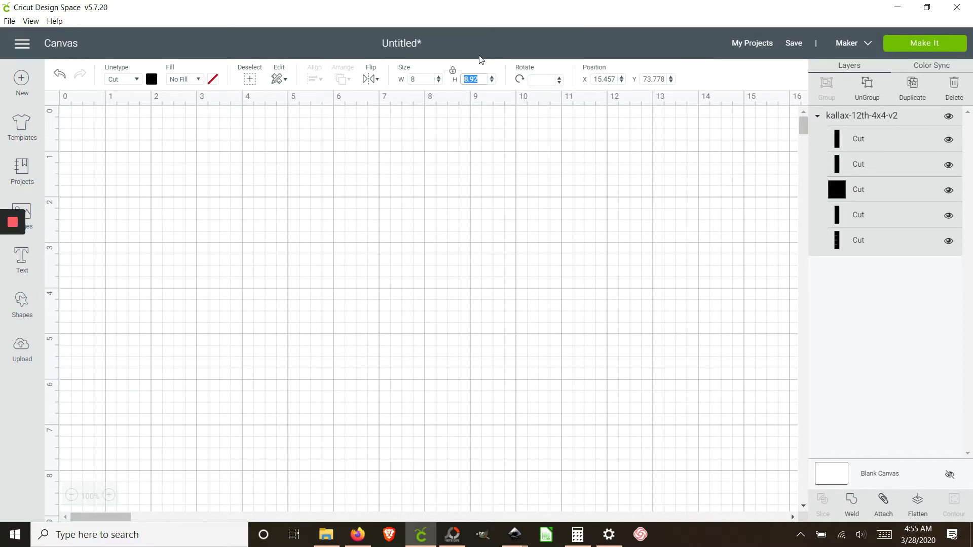
key(Tab)
key(Tab)
text(0)
key(Tab)
text(0)
key(Tab)
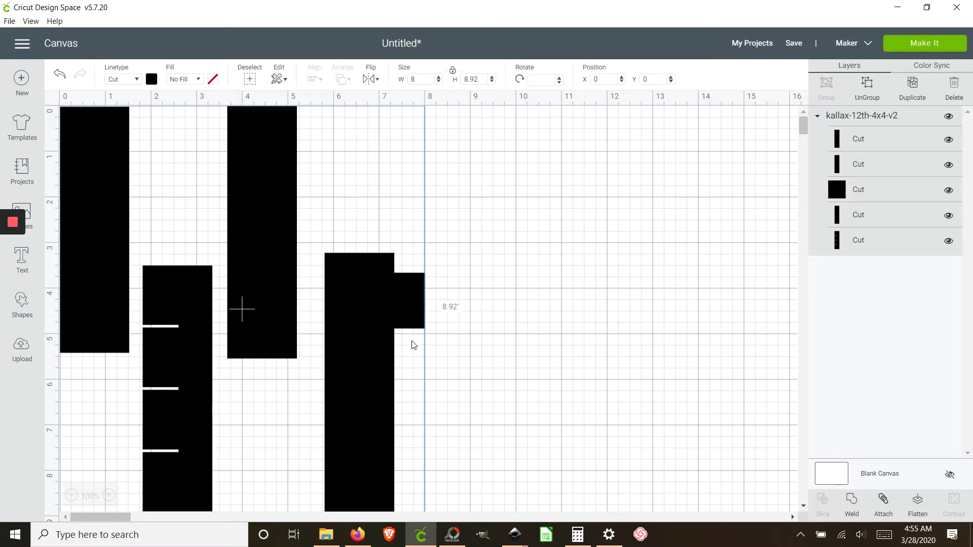
Step: Shrink the kallax group slightly, ungroup it, then undo the ungrouping and reselect the group
scroll(408, 349, down, 5)
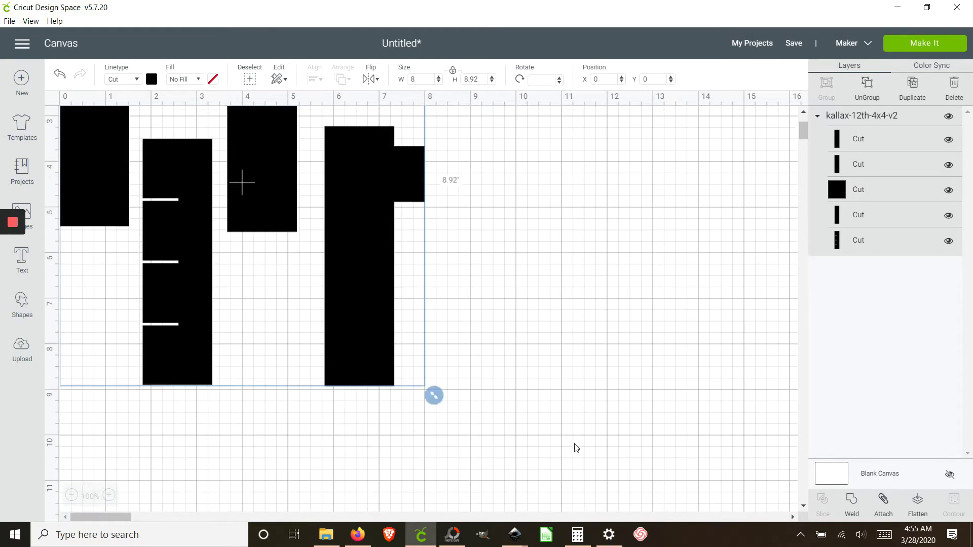
scroll(456, 408, up, 3)
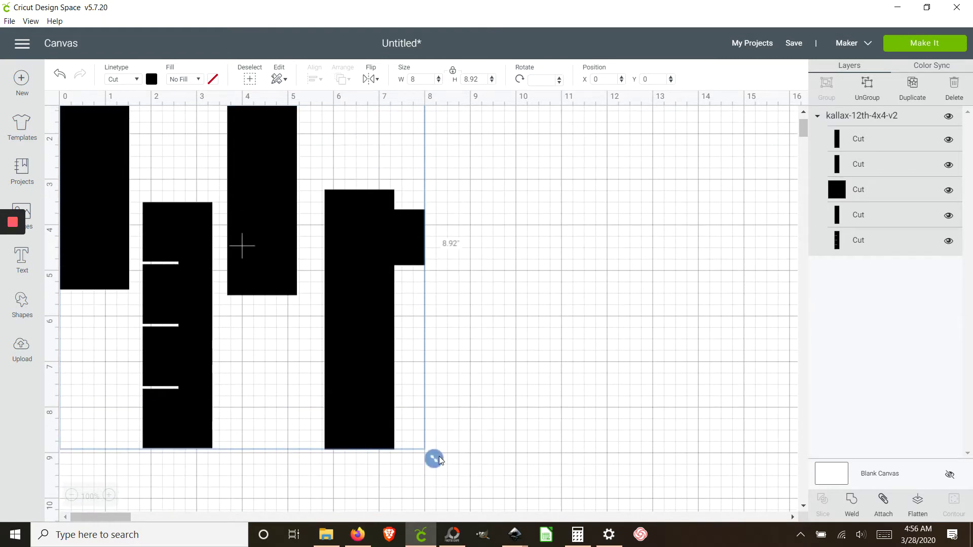
drag(438, 460, 346, 395)
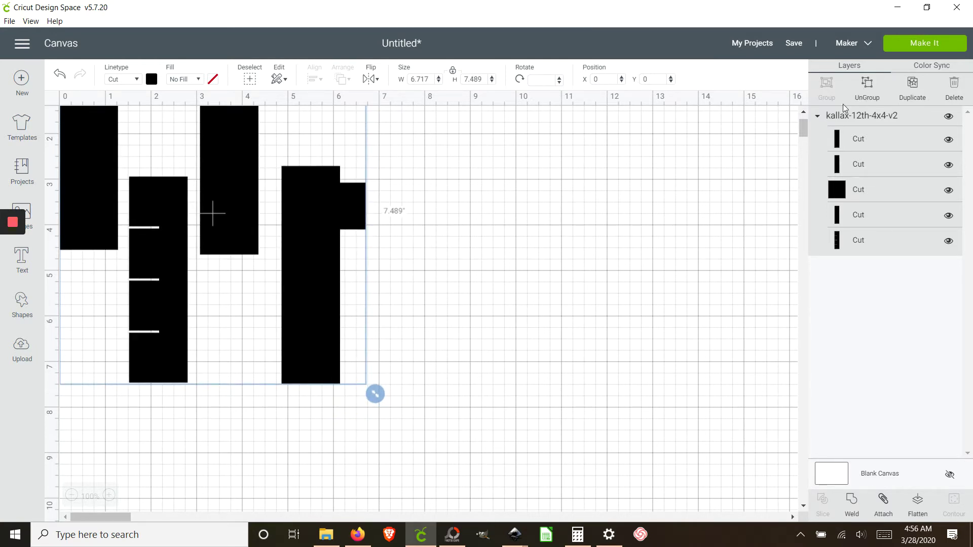
click(867, 90)
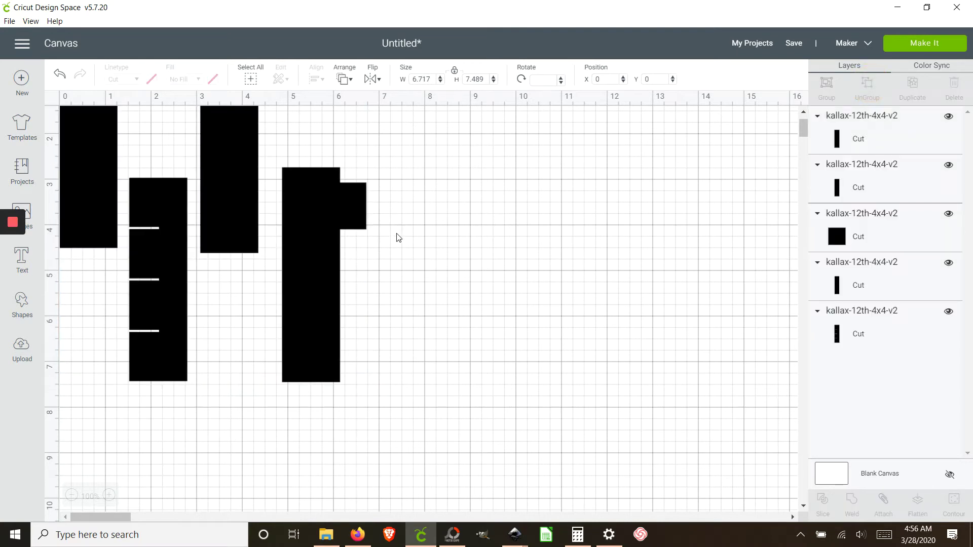
click(364, 215)
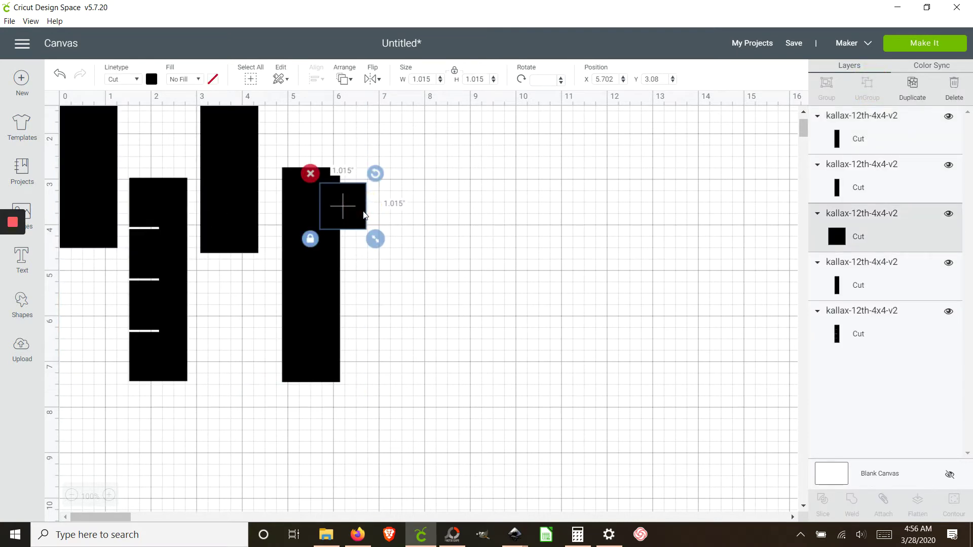
click(488, 199)
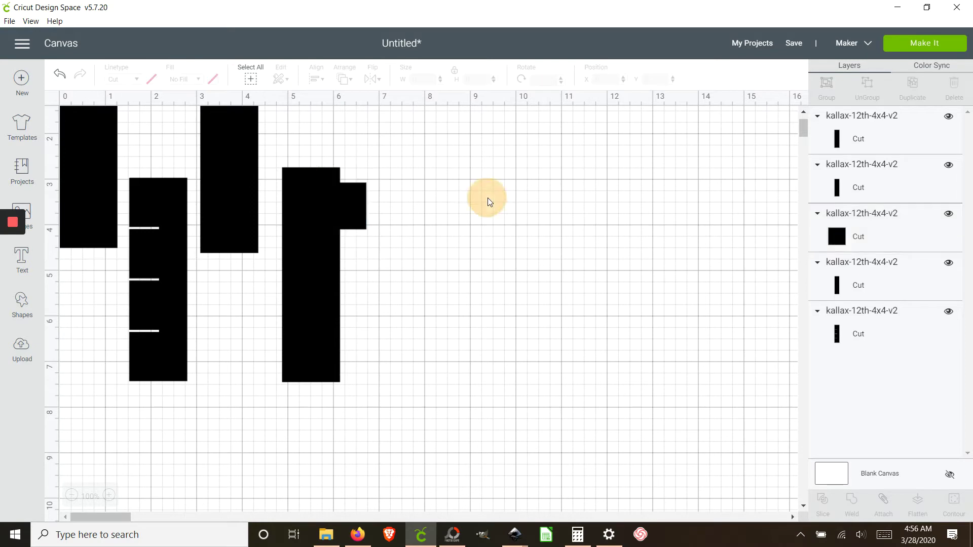
click(61, 77)
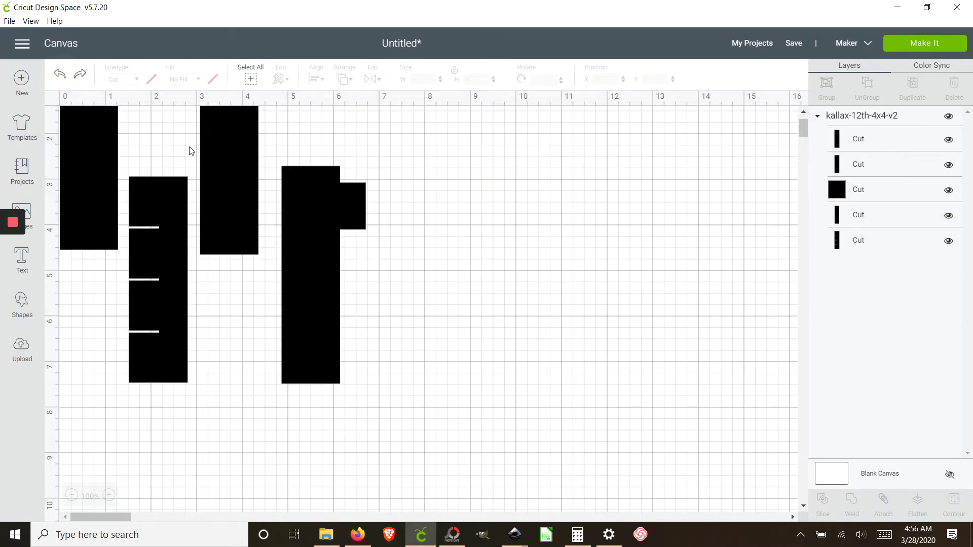
click(301, 191)
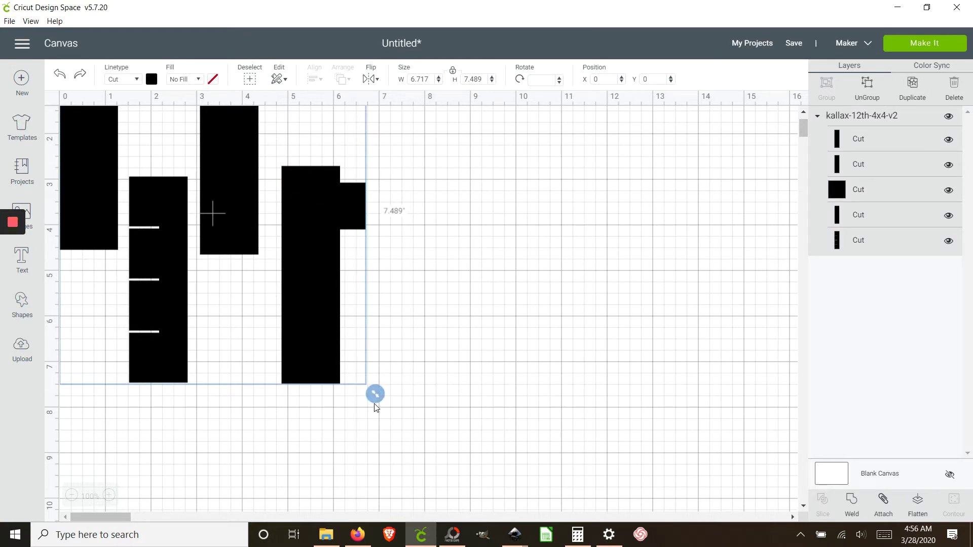
Step: Shrink the group a little more, ungroup again, then undo and reselect the whole group
scroll(380, 421, up, 2)
drag(374, 456, 368, 447)
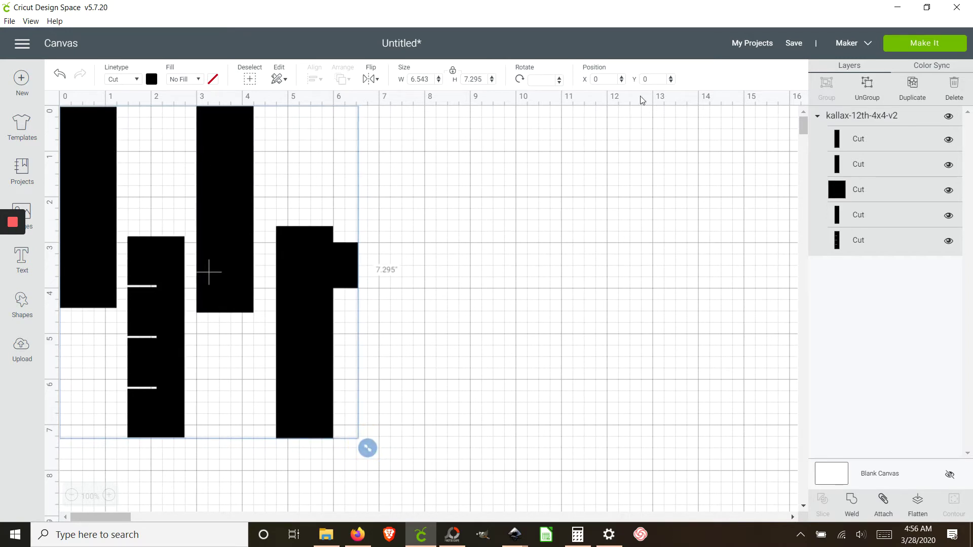
click(868, 94)
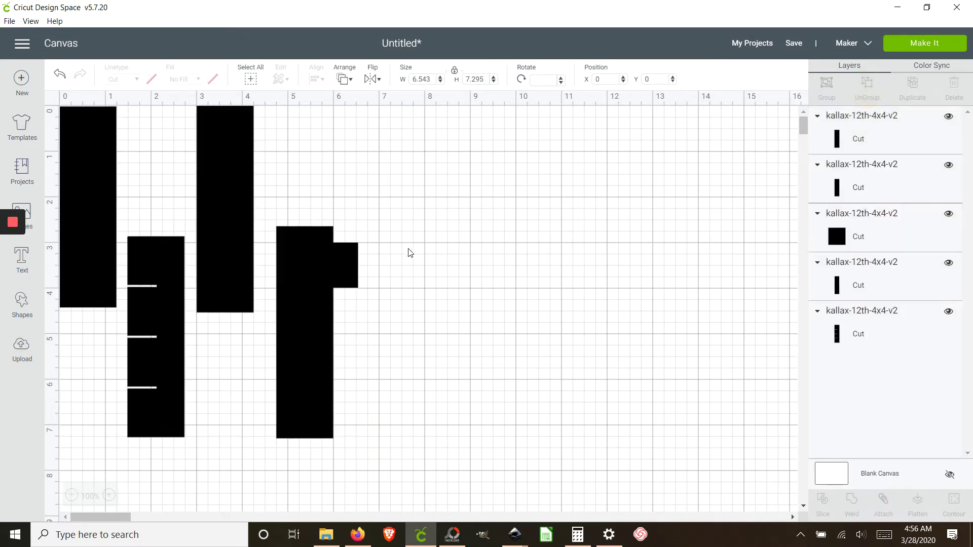
click(348, 267)
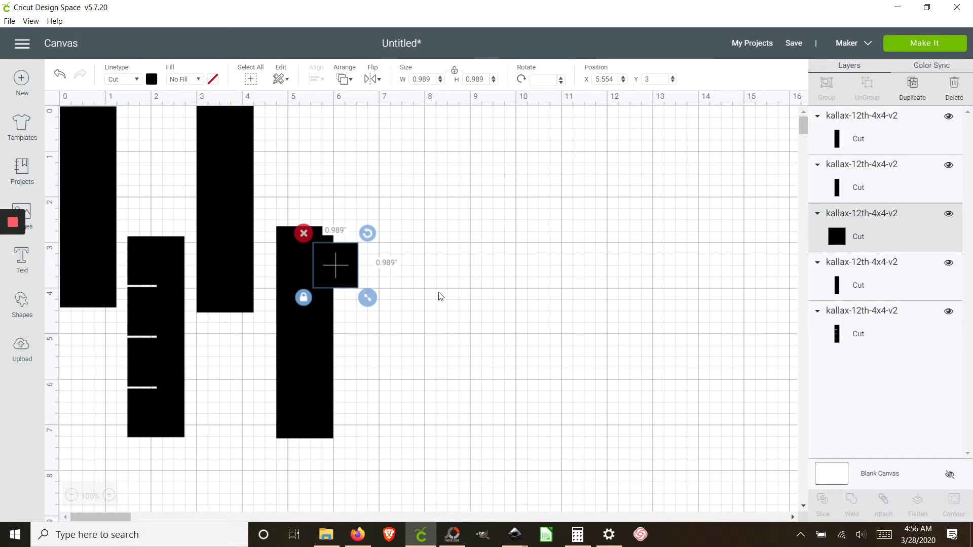
click(61, 76)
click(334, 276)
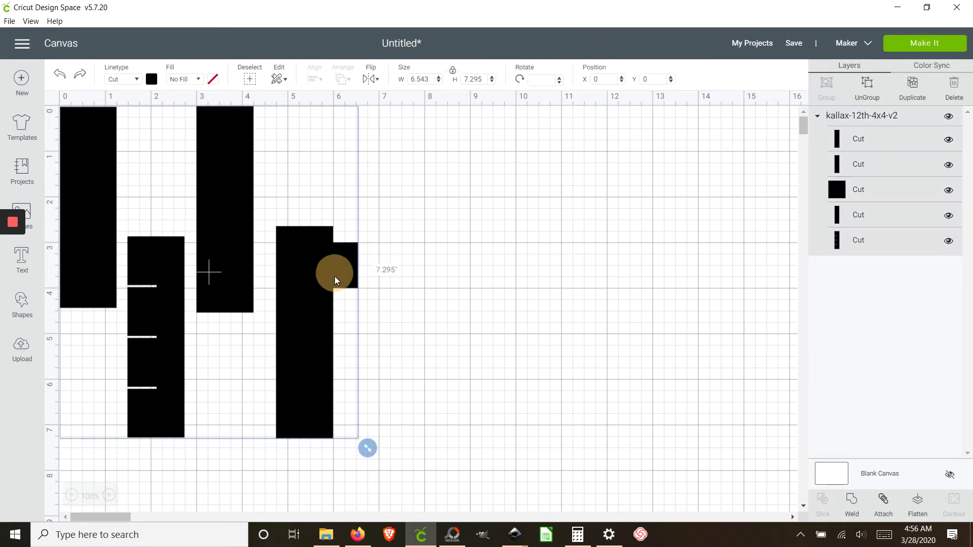
Step: Resize the group to about 6.59 × 7.351 in, ungroup it, and move the small square aside
drag(370, 448, 372, 451)
click(866, 86)
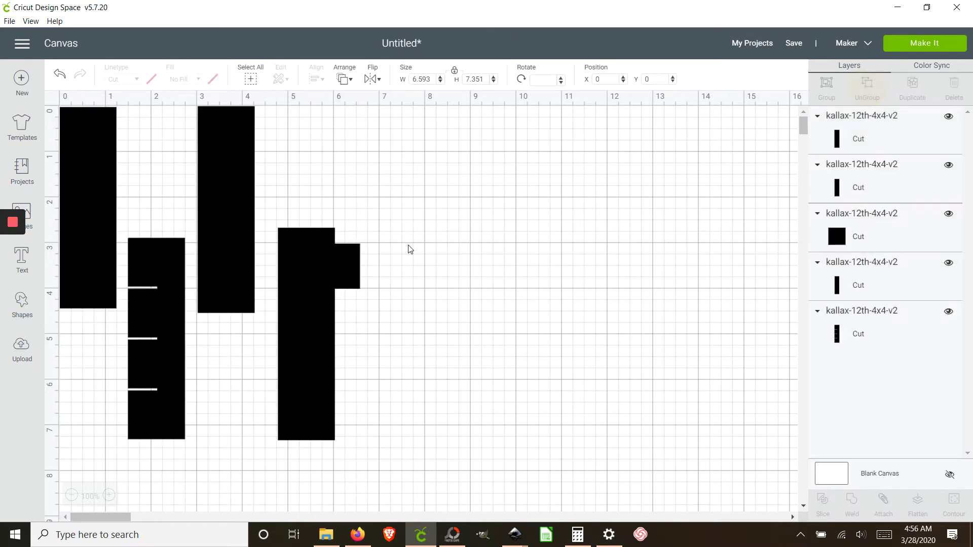
click(352, 271)
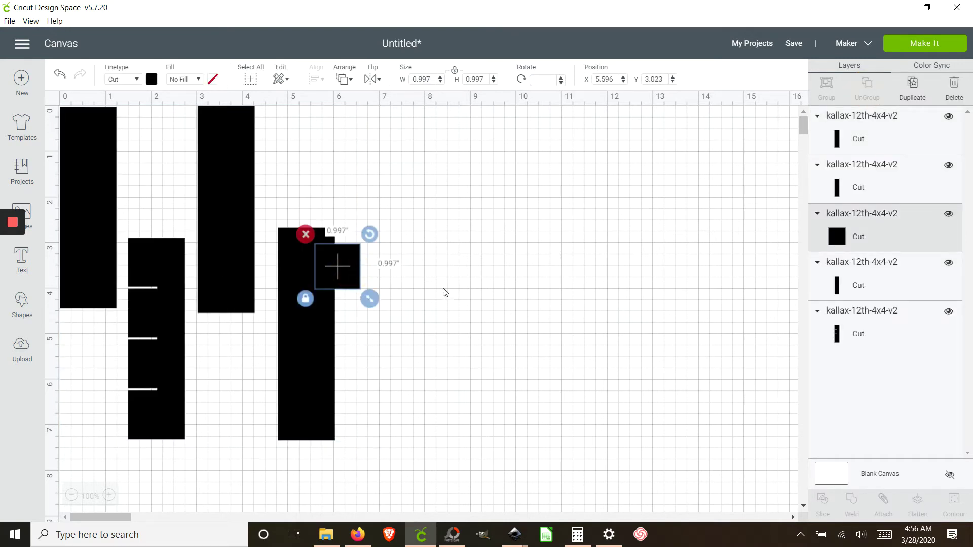
drag(344, 273, 490, 270)
Step: Delete the small square, then recolor the tall right and middle rectangles white
click(452, 232)
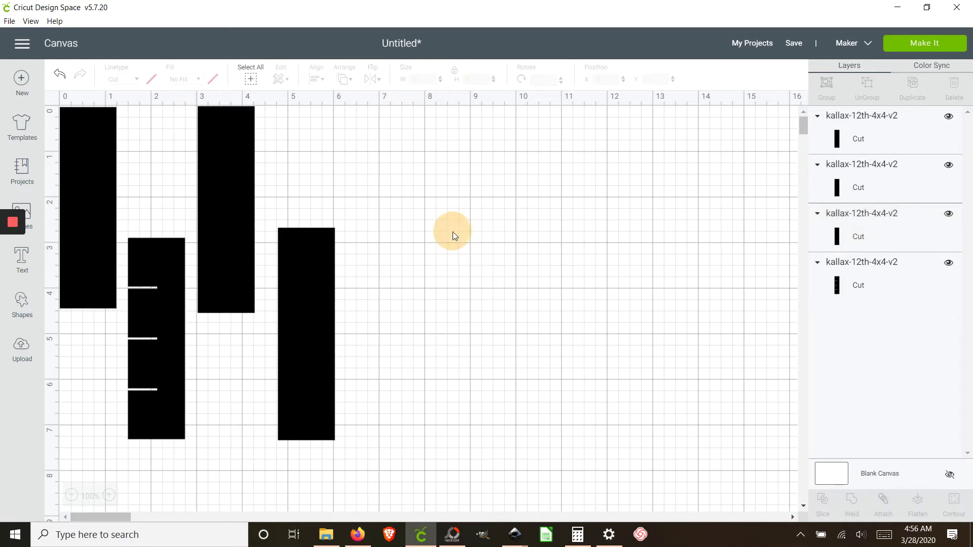
click(308, 328)
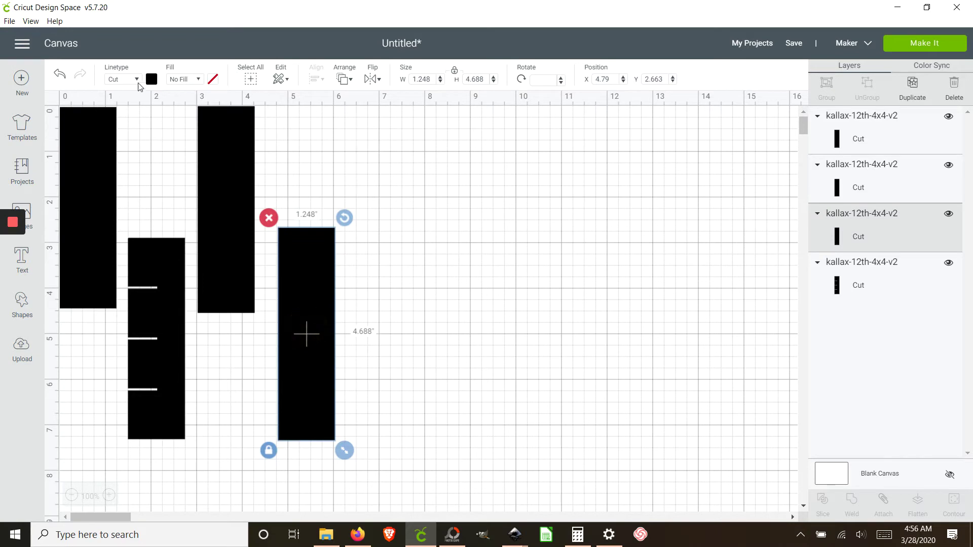
click(151, 80)
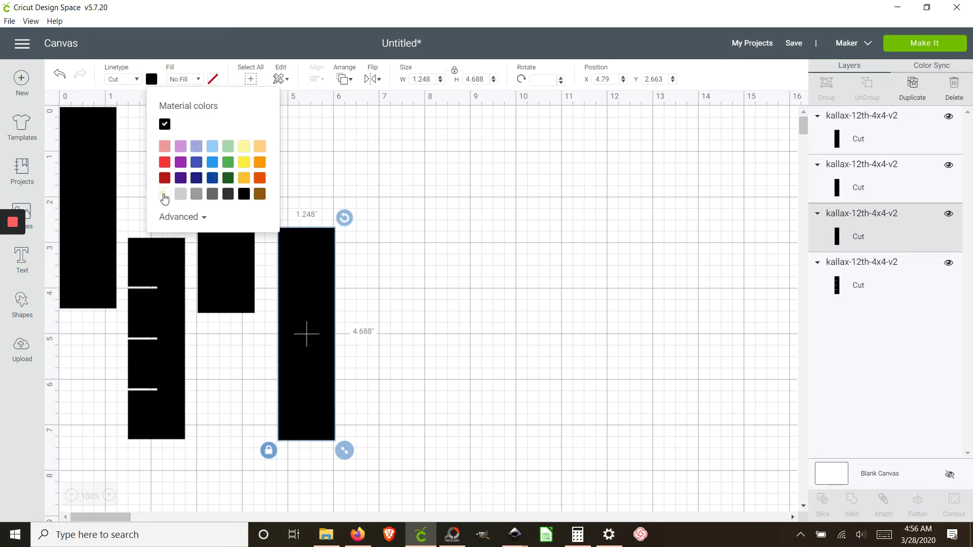
click(164, 194)
click(238, 283)
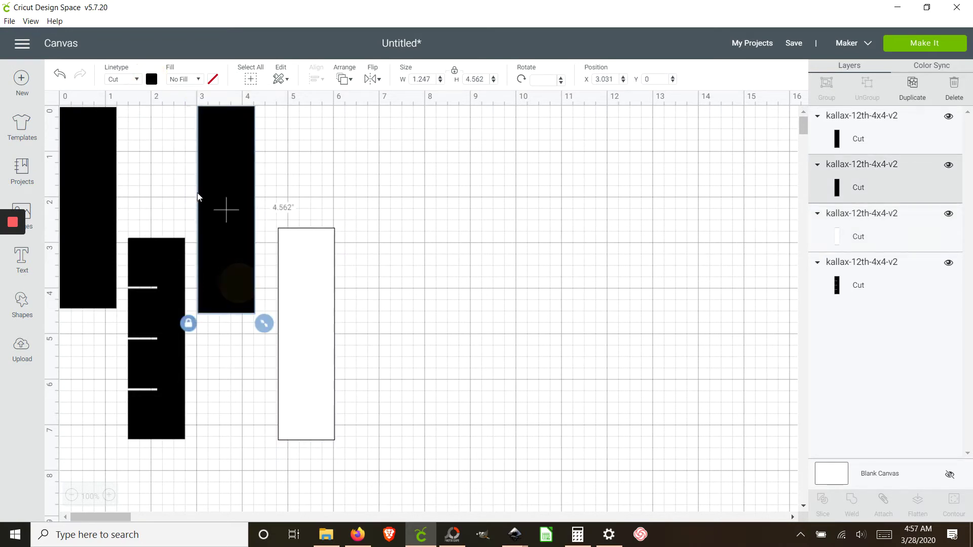
click(151, 80)
click(165, 194)
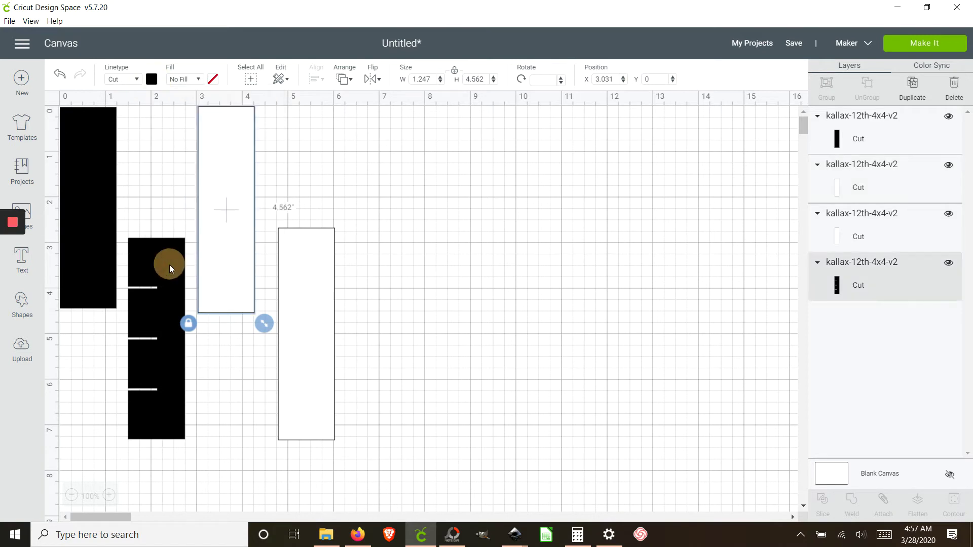
Step: Recolor the slotted piece and the left piece white, then deselect
click(170, 265)
click(151, 80)
click(164, 194)
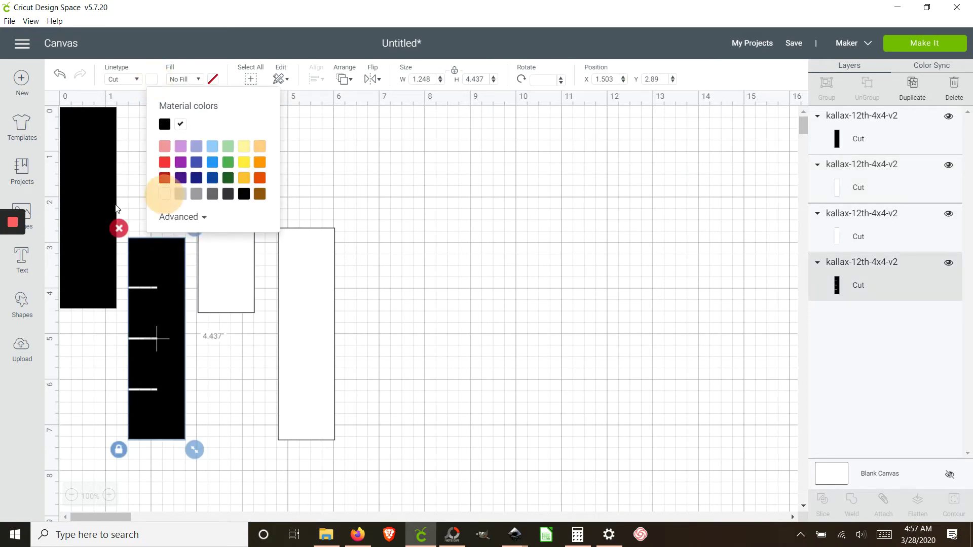
click(91, 205)
click(152, 80)
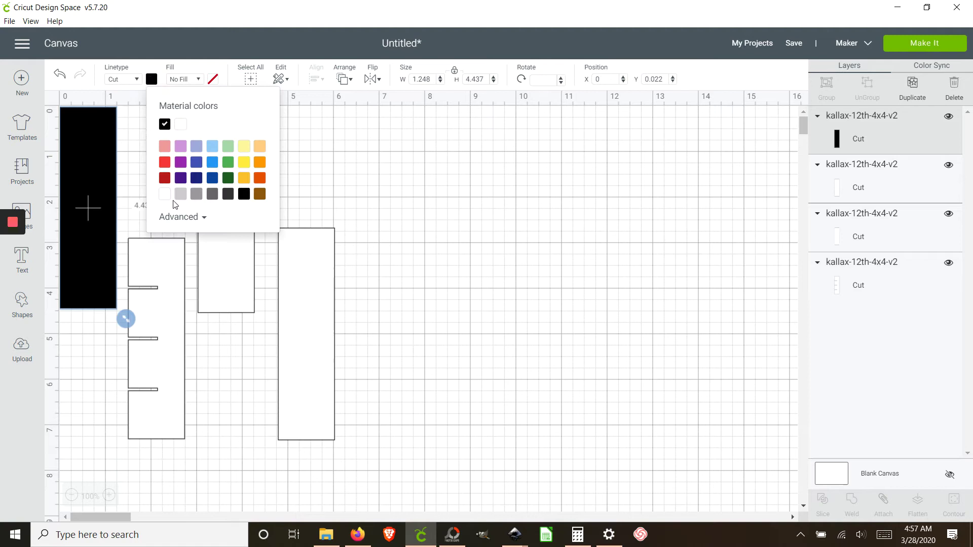
click(164, 194)
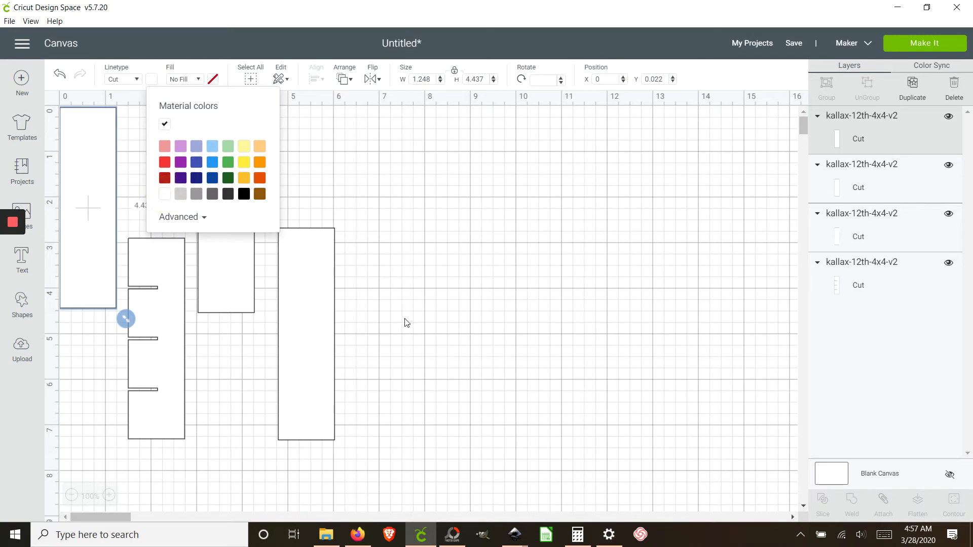
click(430, 223)
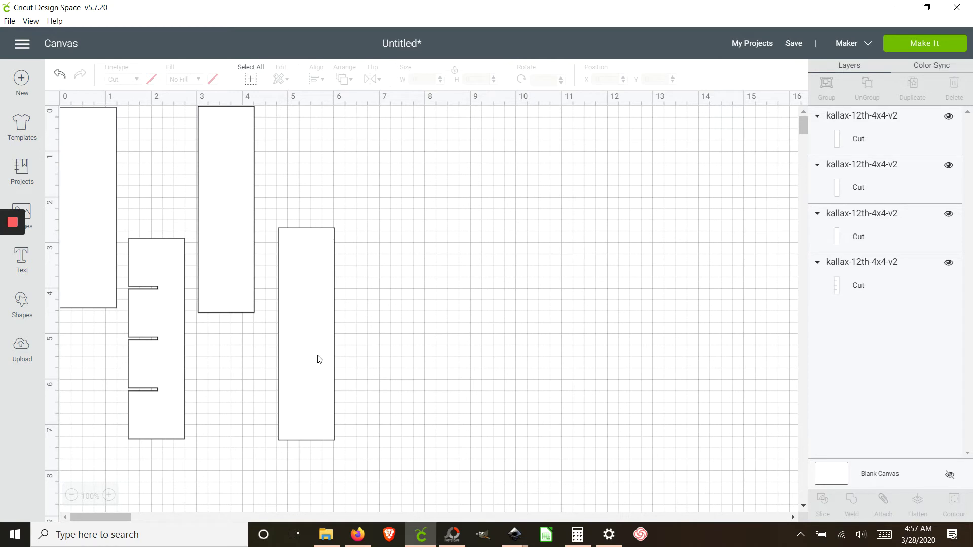
Step: Select the tall right piece to show its 1.248 × 4.688 inch size
click(306, 313)
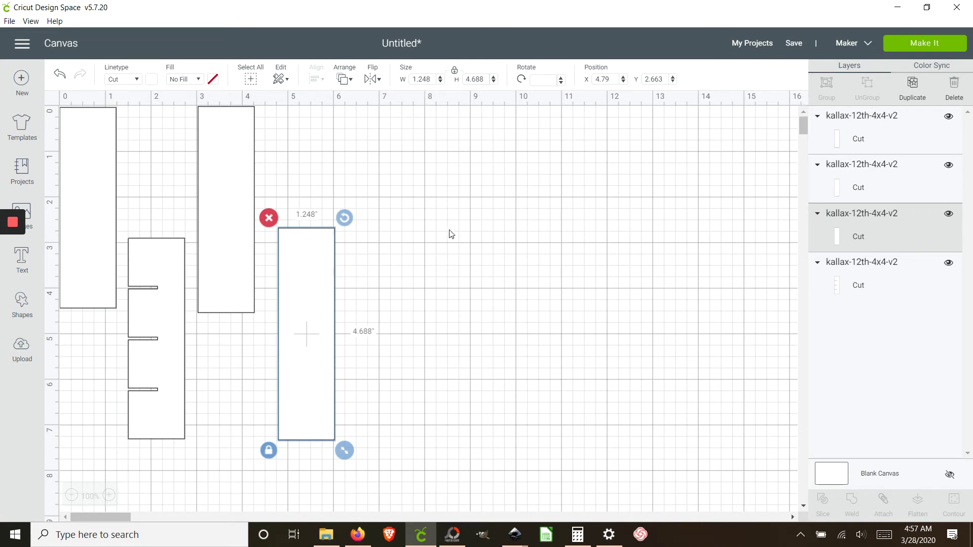
Step: Make the right piece 1.25 in wide and 4.688 in tall with proportions unlocked
click(422, 80)
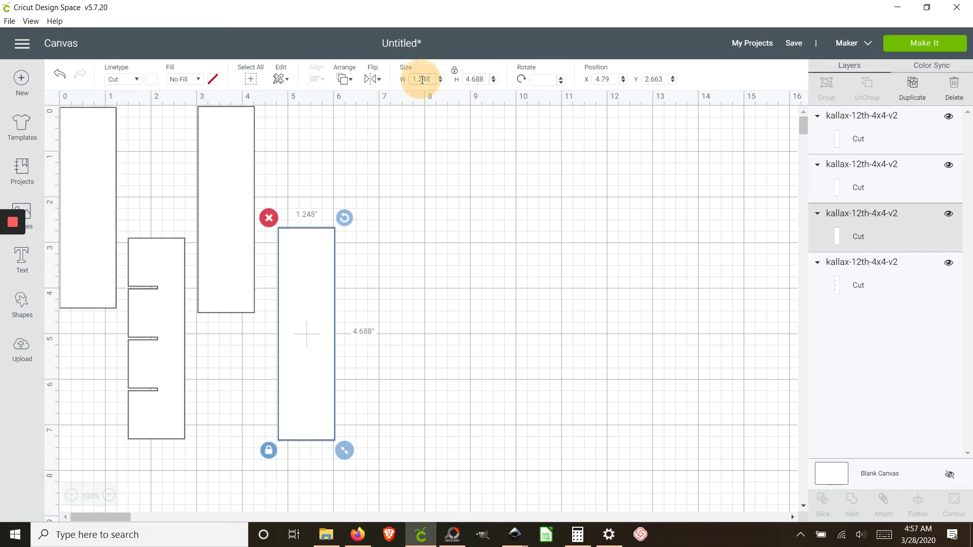
drag(422, 80, 443, 92)
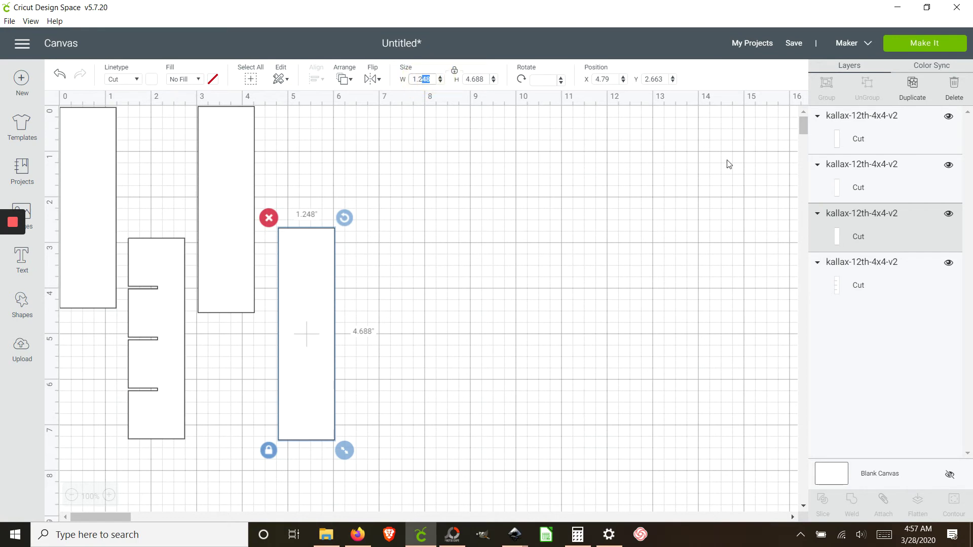
text(5)
key(Tab)
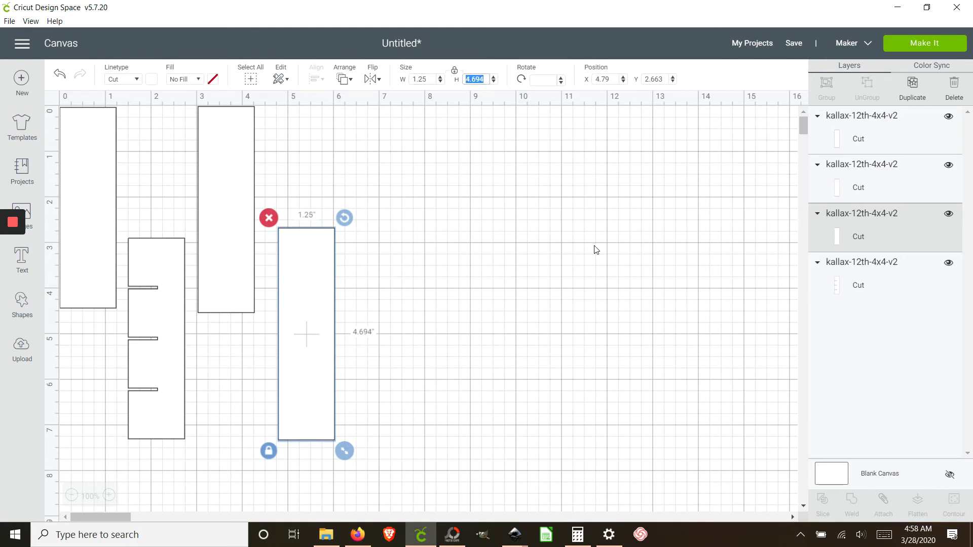
click(473, 81)
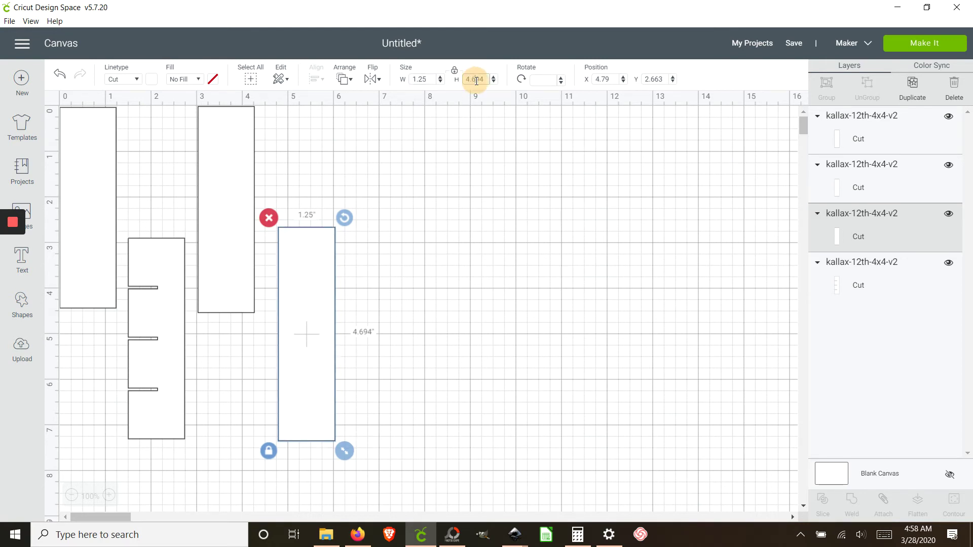
click(455, 70)
drag(474, 80, 486, 81)
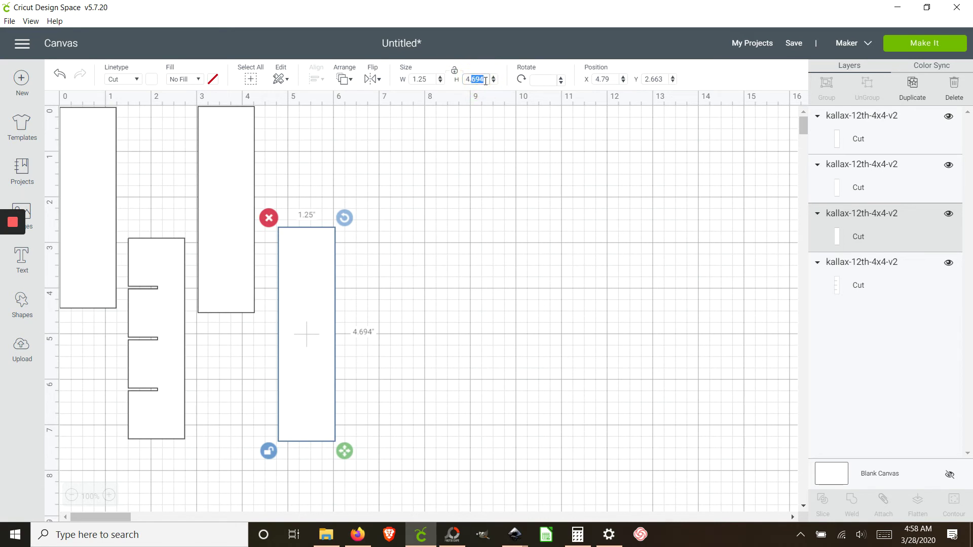
text(6)
click(455, 70)
Step: Make the tall middle piece 1.25 in wide and 4.563 in tall
click(238, 211)
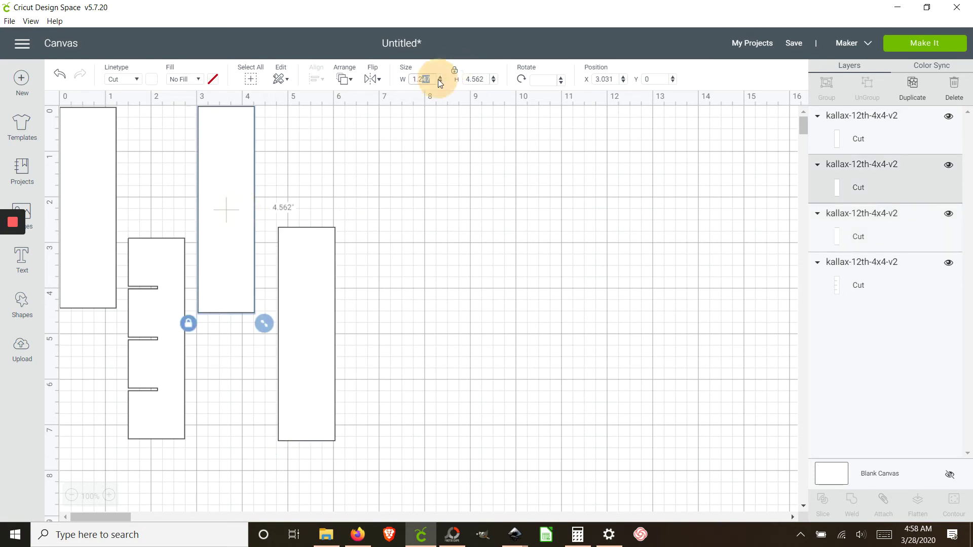
text(5)
key(Tab)
click(454, 70)
click(474, 78)
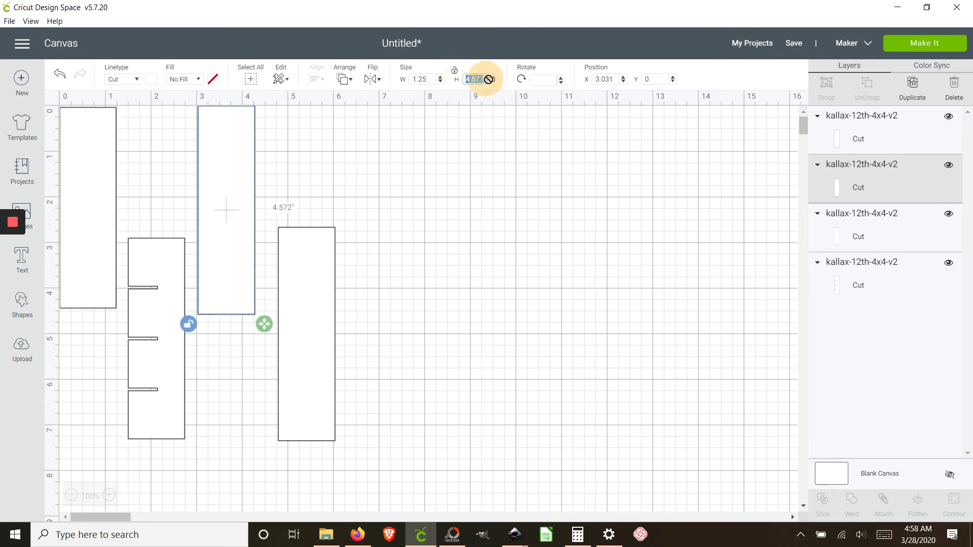
click(476, 79)
drag(476, 79, 482, 79)
text(625)
key(Return)
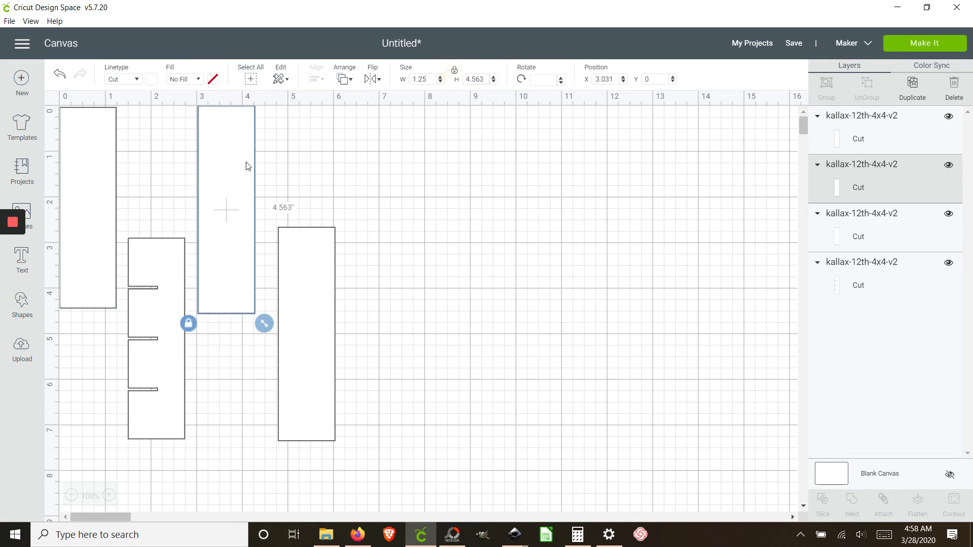
Step: Resize the slotted piece to 1.25 × 4.438 inches
click(167, 276)
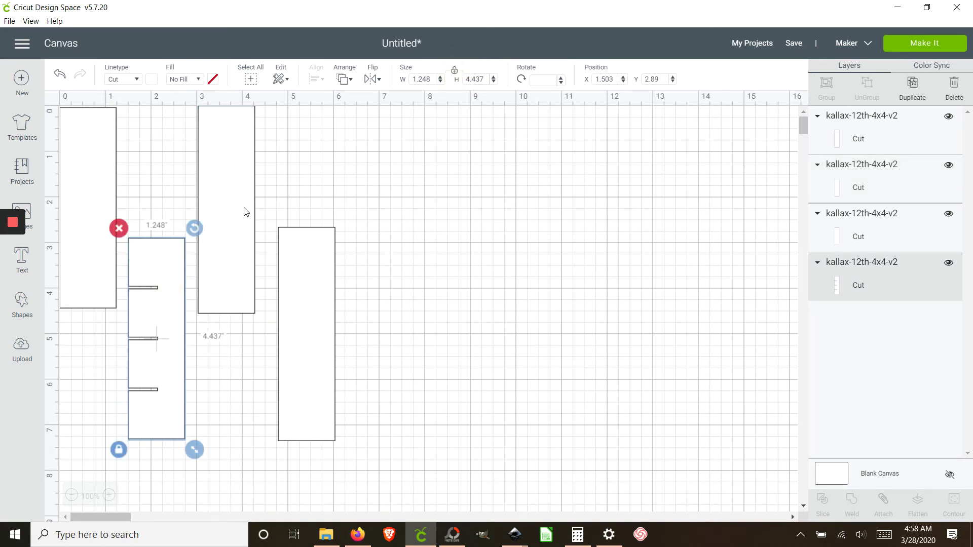
drag(426, 80, 439, 83)
text(5)
key(Tab)
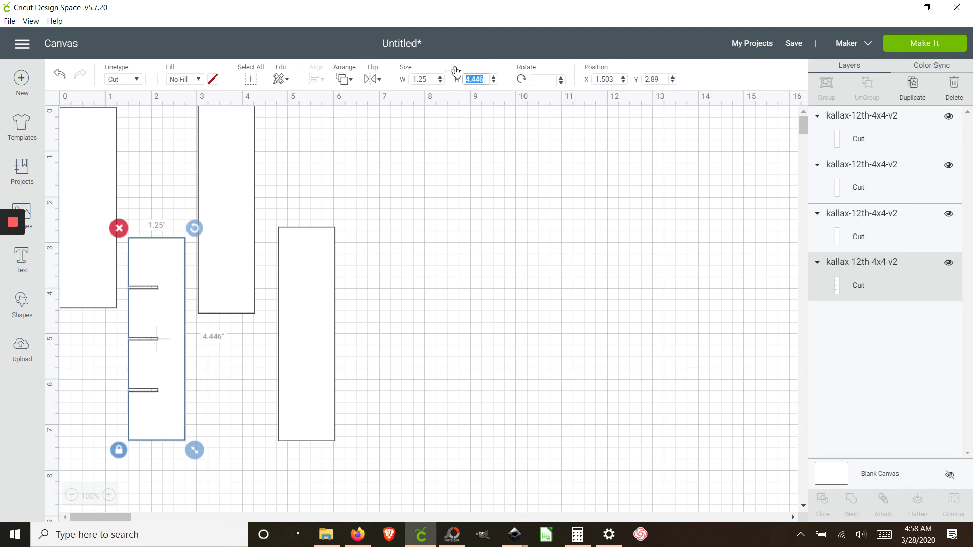
click(455, 71)
click(474, 77)
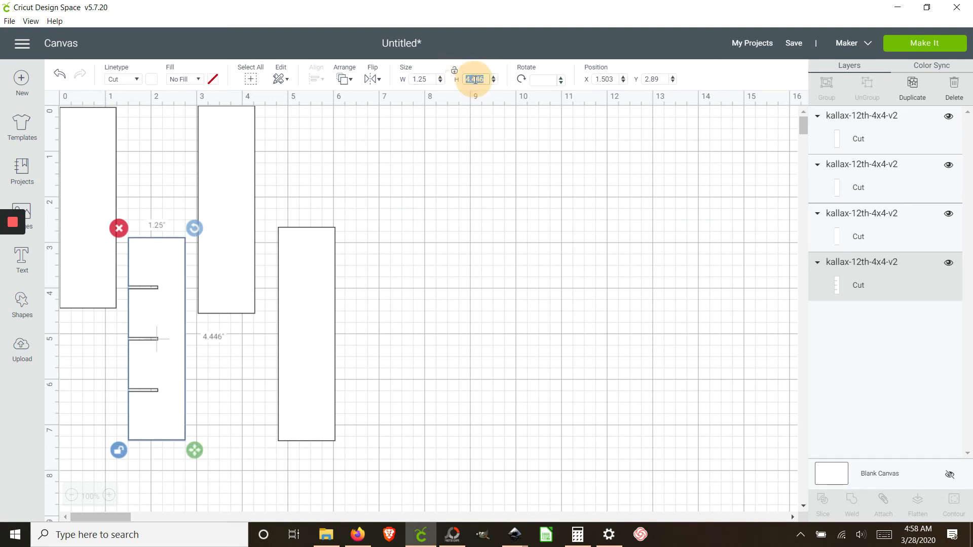
drag(475, 76, 481, 77)
text(375)
click(454, 70)
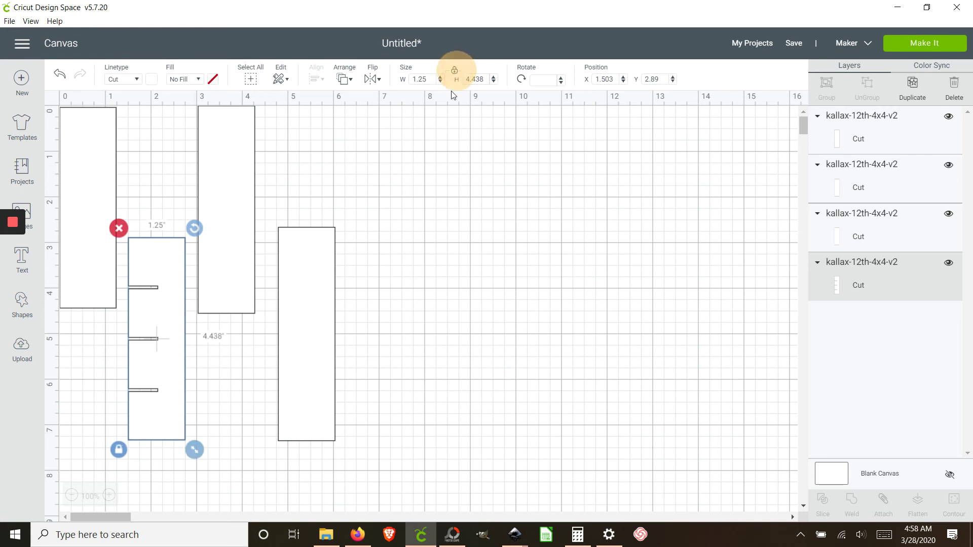
Step: Set the left piece to 1.25 in wide and enter 4.437 as its height
click(90, 191)
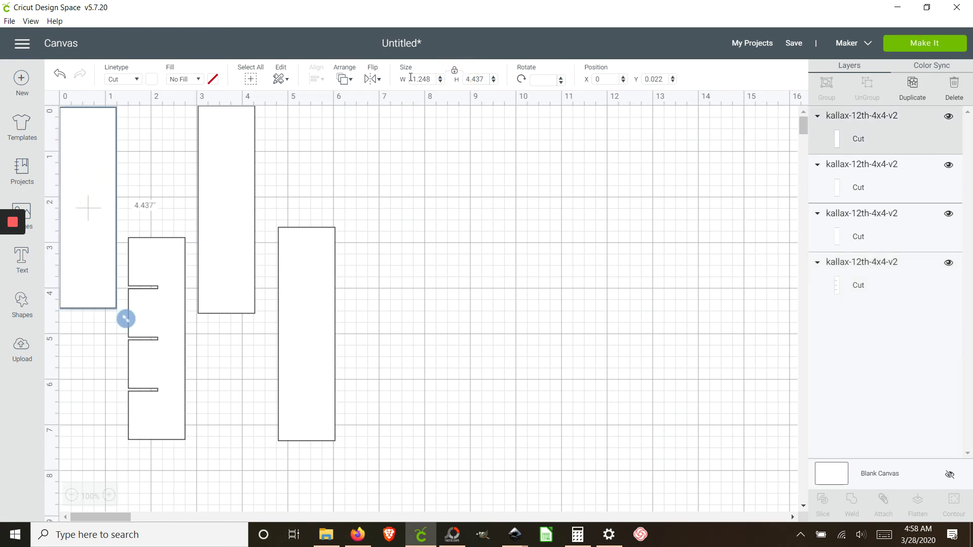
drag(427, 80, 432, 83)
key(Tab)
click(454, 70)
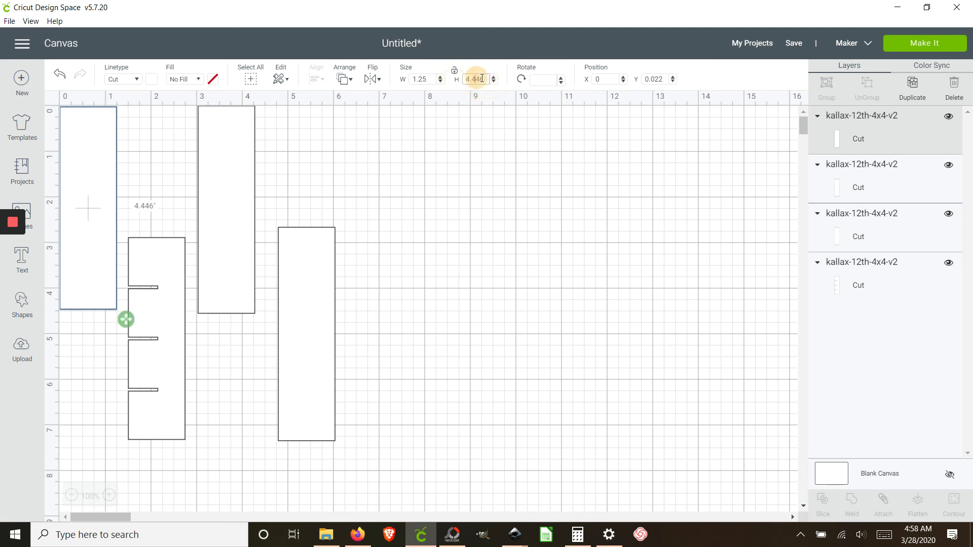
drag(477, 79, 504, 88)
text(37)
click(467, 150)
click(100, 196)
click(454, 72)
click(483, 79)
key(BackSpace)
key(BackSpace)
text(37)
Step: Confirm the left piece's 4.438 height, check all four pieces' sizes, then select the slotted piece
click(455, 68)
click(475, 184)
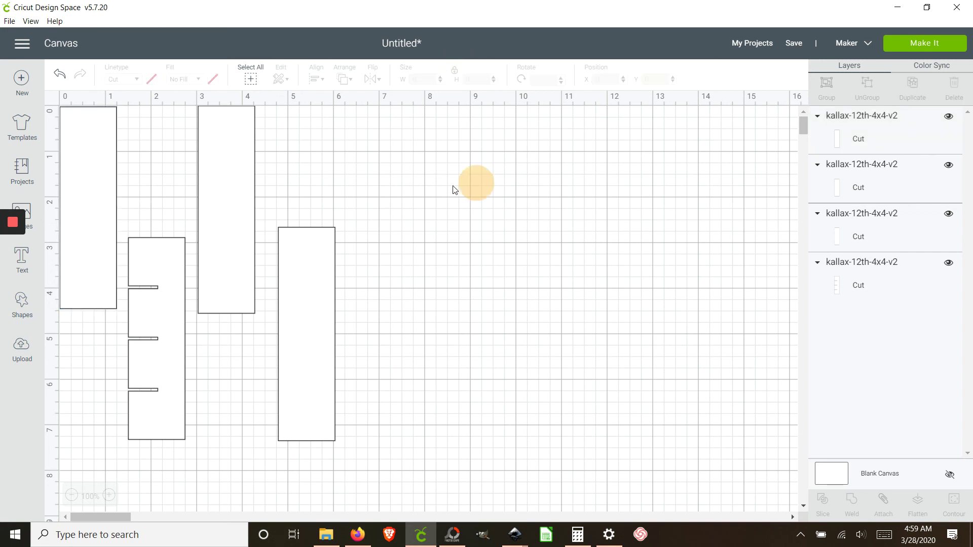
click(96, 195)
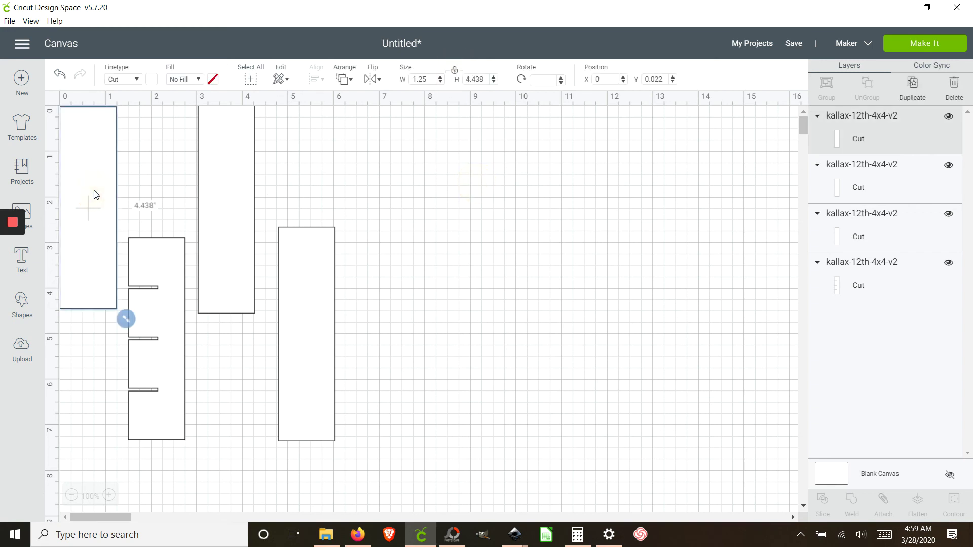
click(155, 261)
click(220, 174)
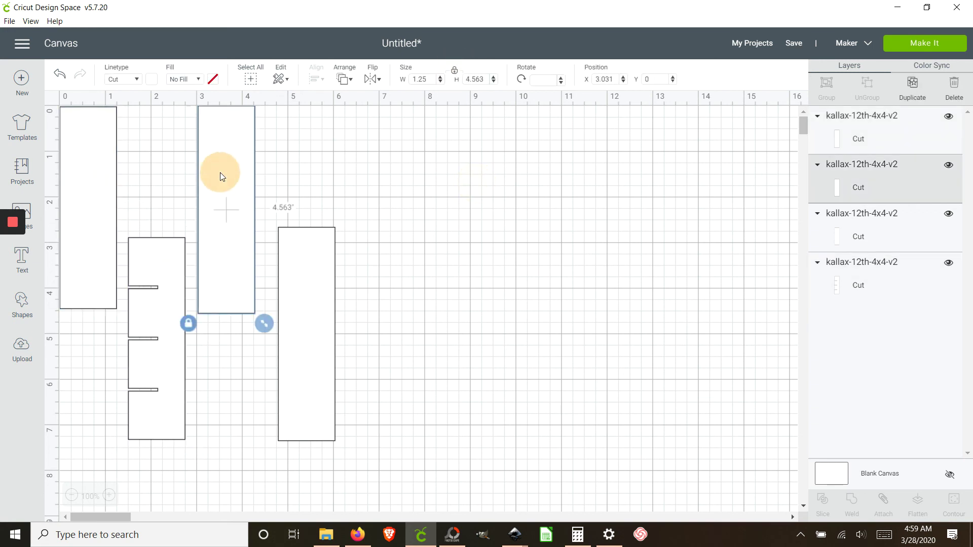
click(294, 252)
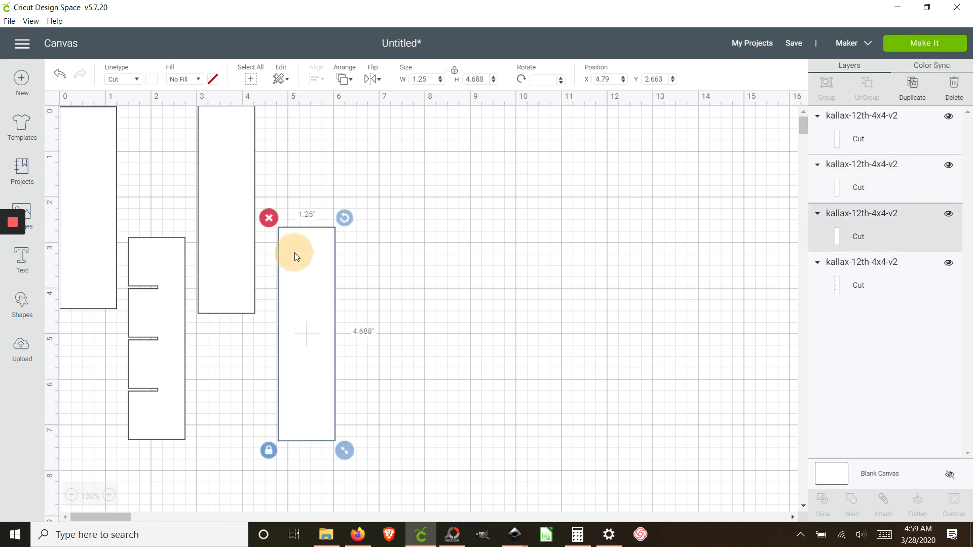
click(432, 252)
click(181, 280)
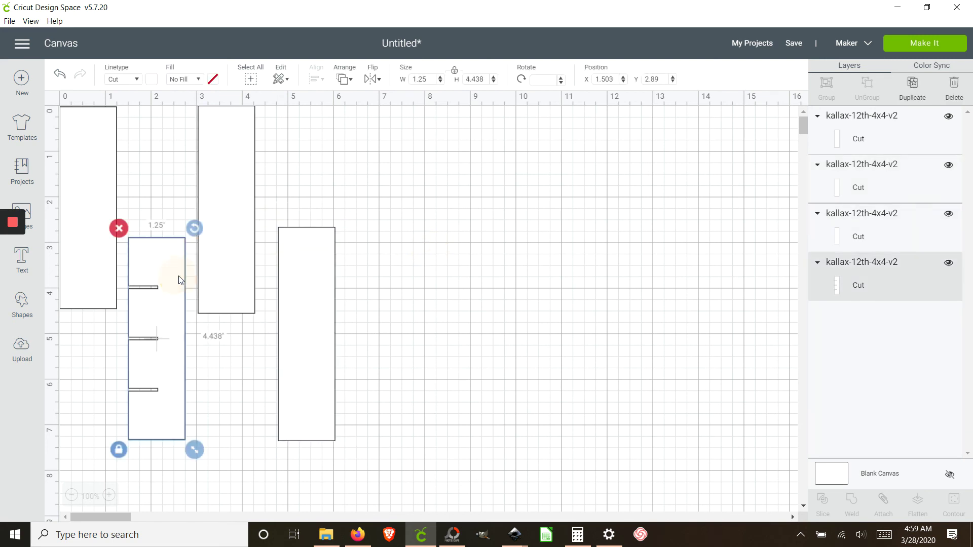
Step: Make two duplicates of the slotted kallax piece
right_click(177, 262)
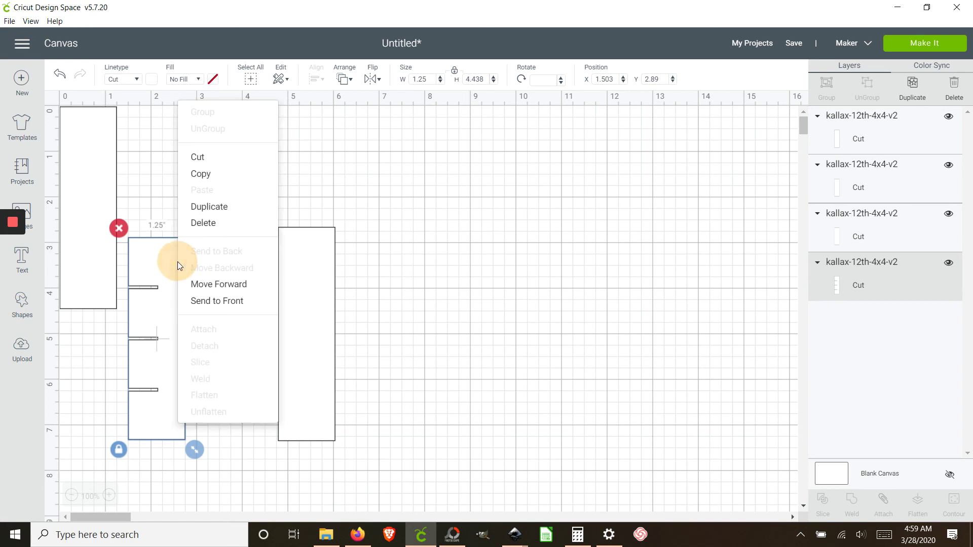
click(224, 207)
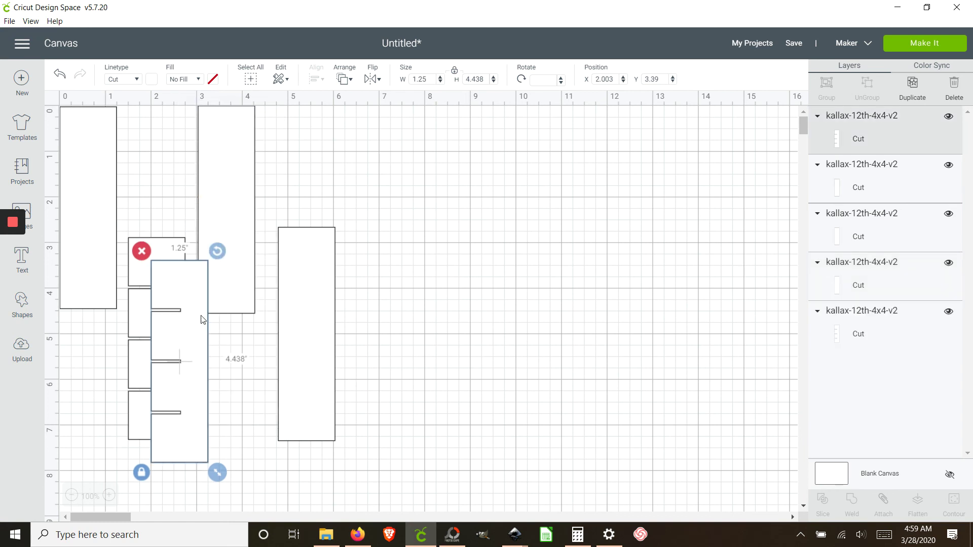
right_click(193, 291)
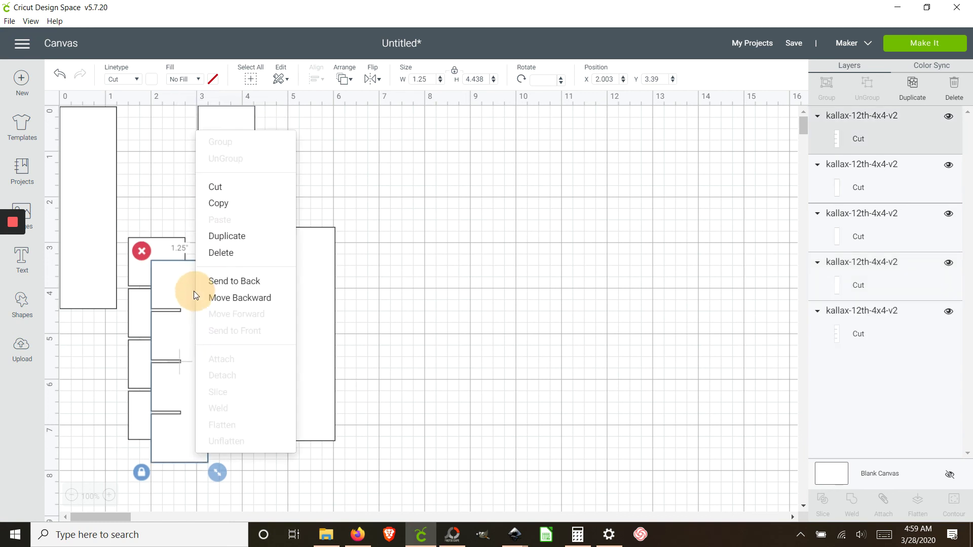
click(238, 242)
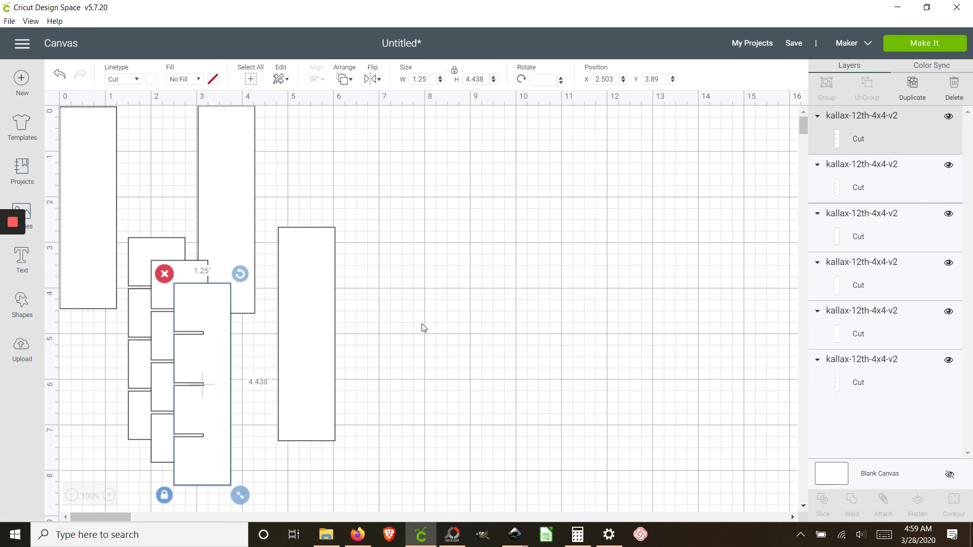
Step: Remove both copies so only the original four white pieces stay on the canvas
click(166, 274)
click(168, 270)
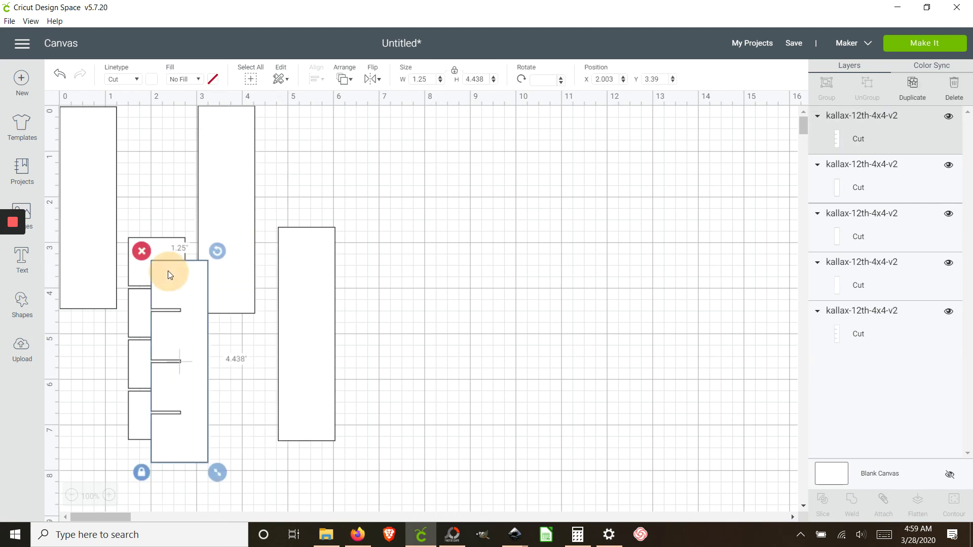
click(141, 251)
click(454, 260)
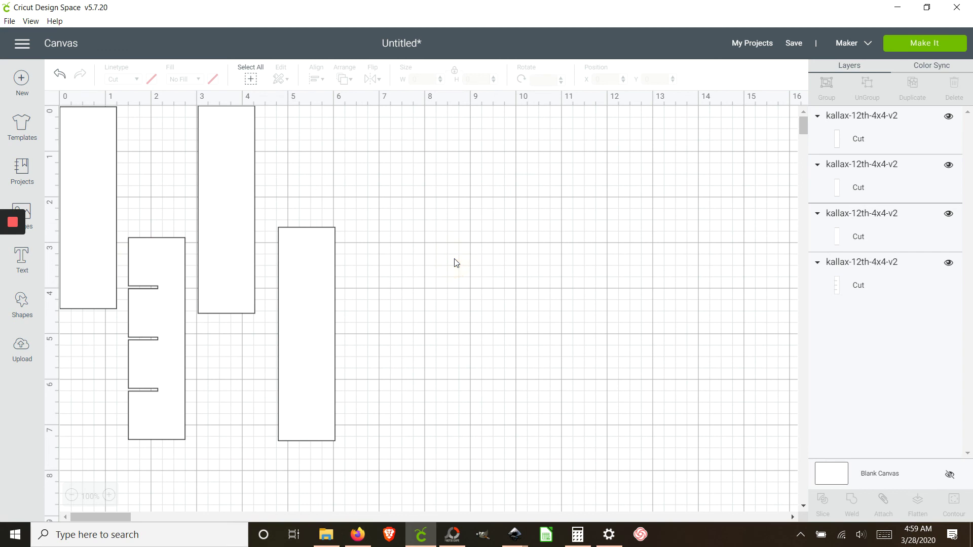